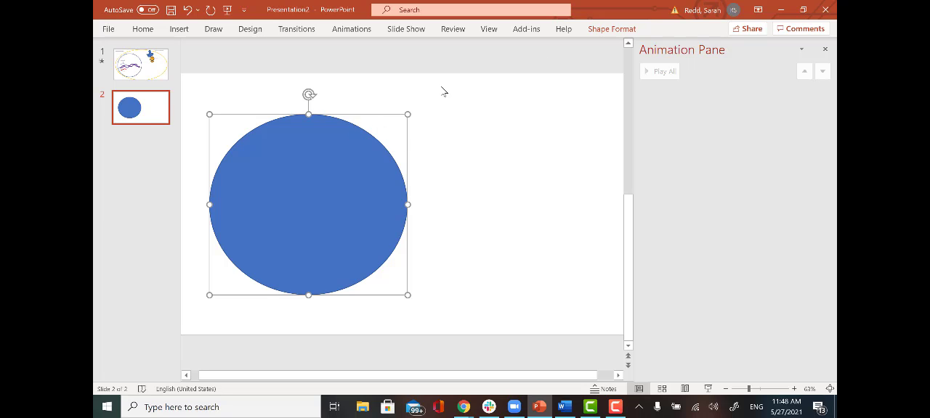
- Remove the blue fill from the circle on slide 2 so that only its outline is kept
click(617, 32)
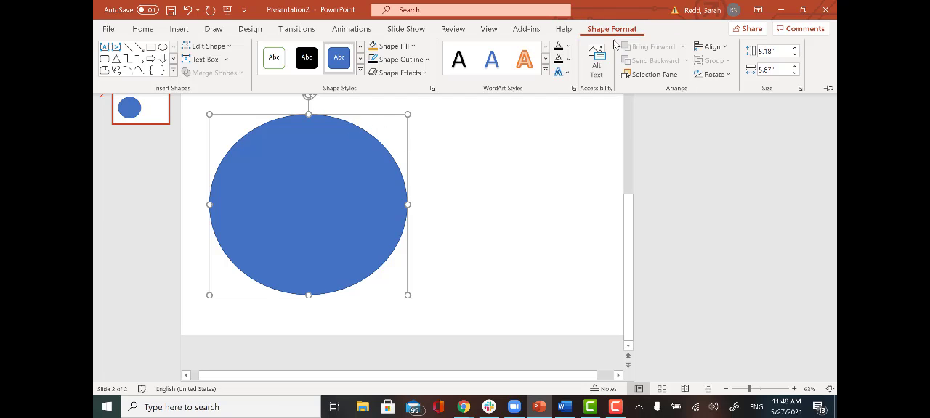
click(414, 48)
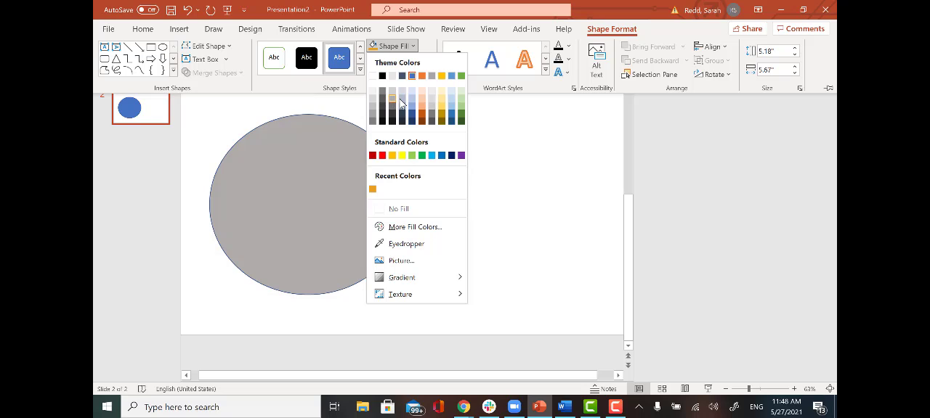
click(386, 210)
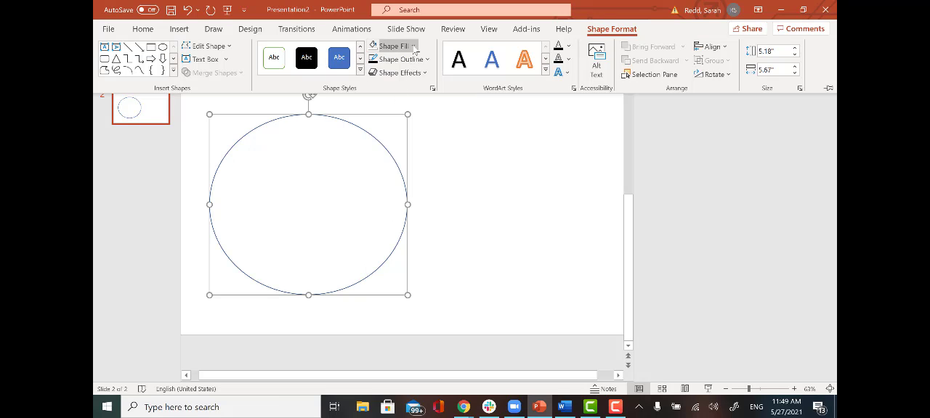
click(412, 47)
click(414, 47)
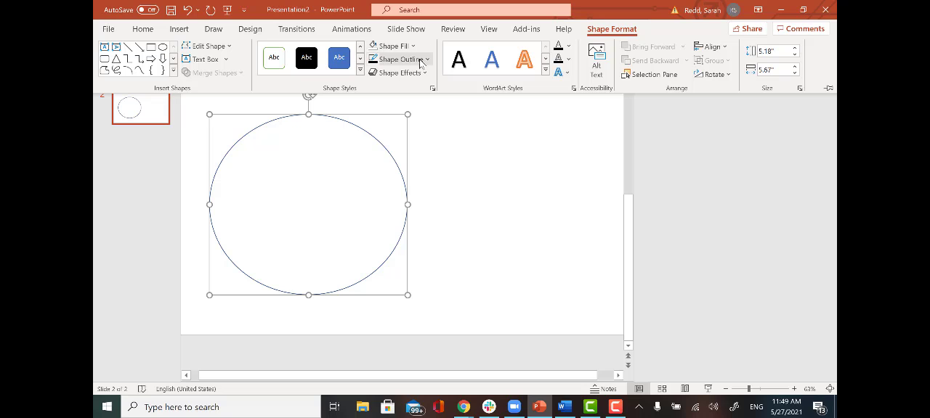
- Set the circle's outline to black with a 3 pt weight and deselect the shape
click(422, 59)
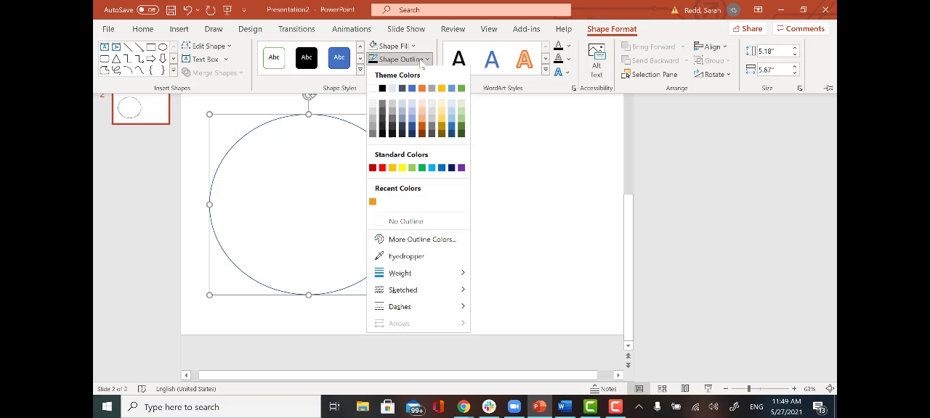
click(384, 89)
click(392, 60)
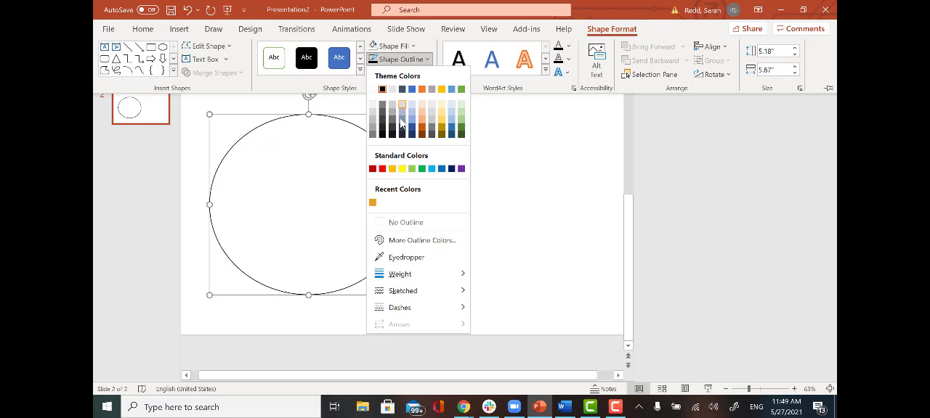
mouse_move(404, 285)
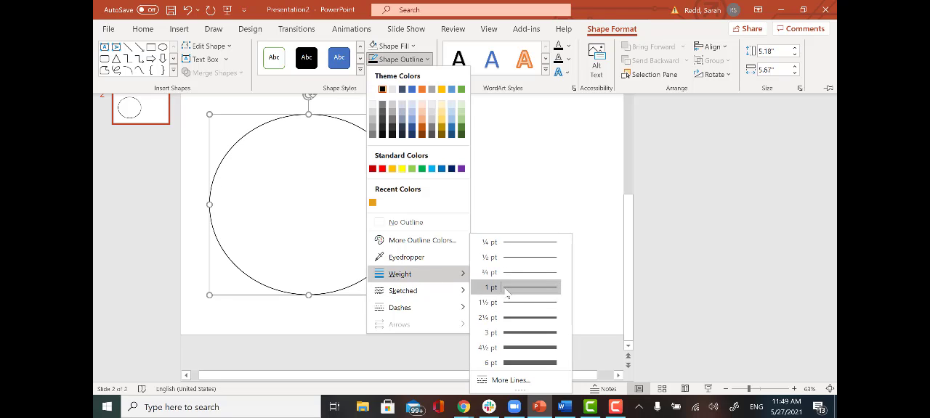
click(513, 330)
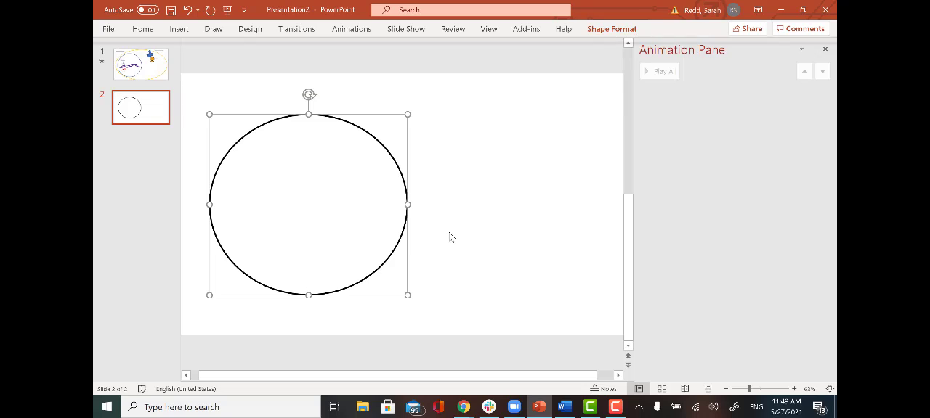
click(465, 215)
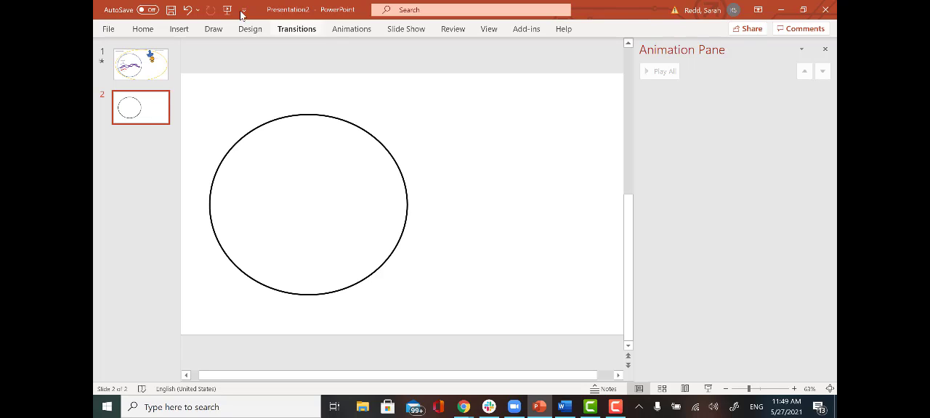
- Draw two intertwined wavy purple pen strands diagonally inside the circle to represent DNA
click(211, 29)
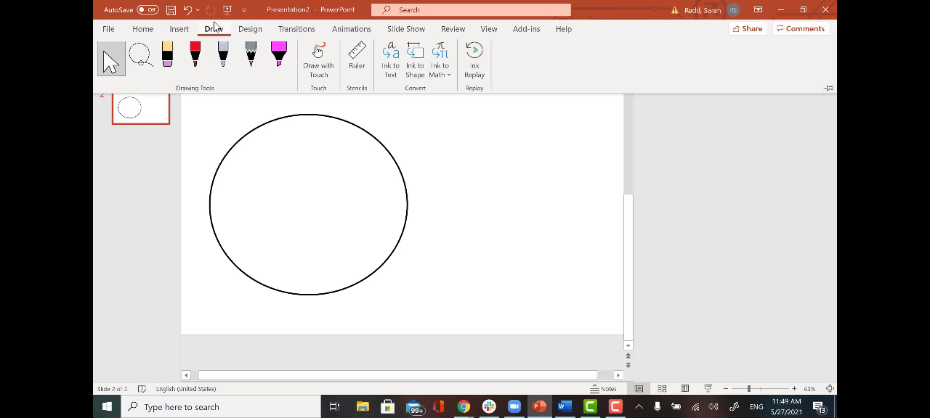
click(196, 67)
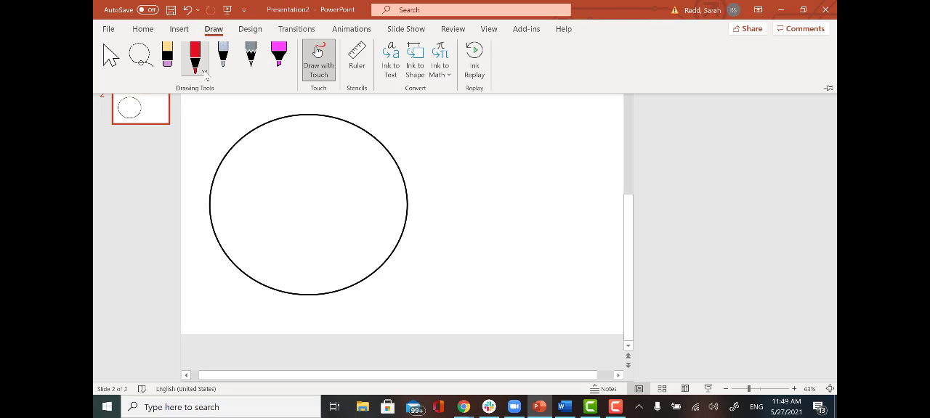
click(205, 74)
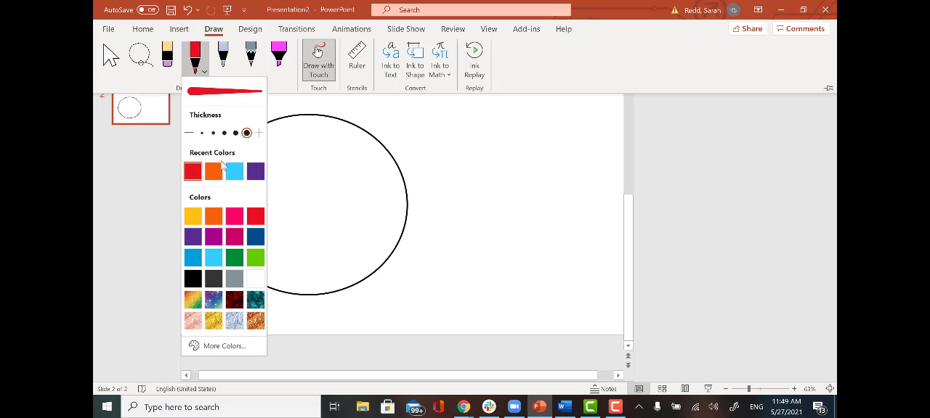
click(257, 174)
click(288, 159)
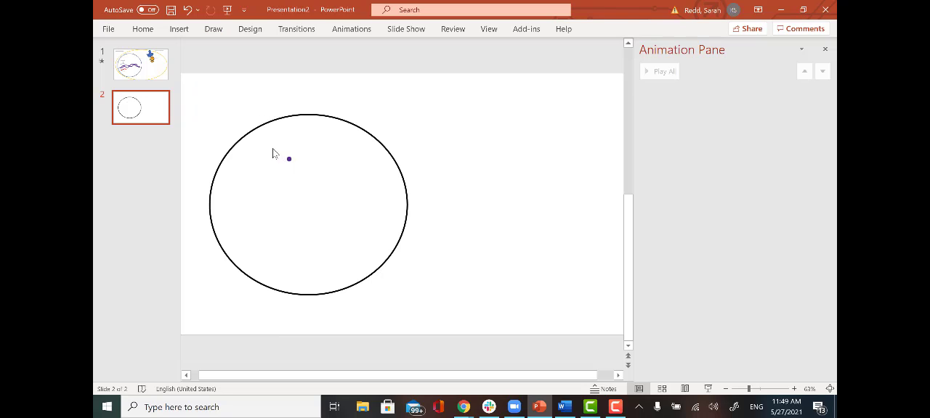
mouse_move(260, 148)
mouse_down()
mouse_move(284, 204)
mouse_move(329, 256)
mouse_up()
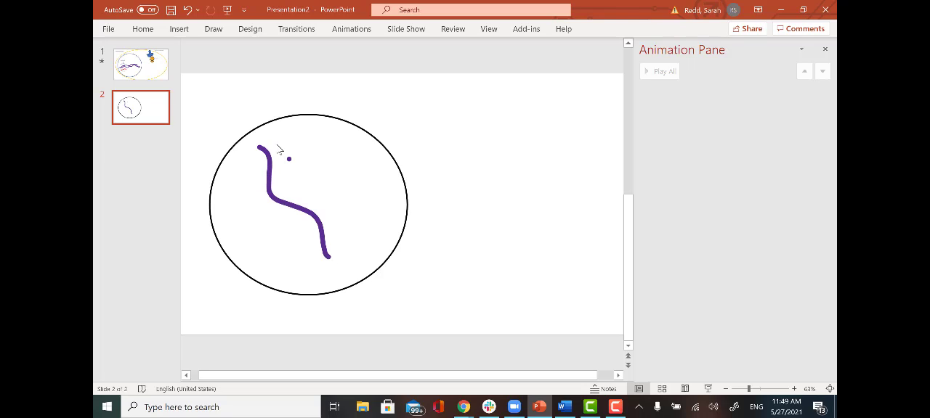
mouse_move(252, 155)
mouse_down()
mouse_move(286, 172)
mouse_move(280, 214)
mouse_move(334, 226)
mouse_move(320, 278)
mouse_up()
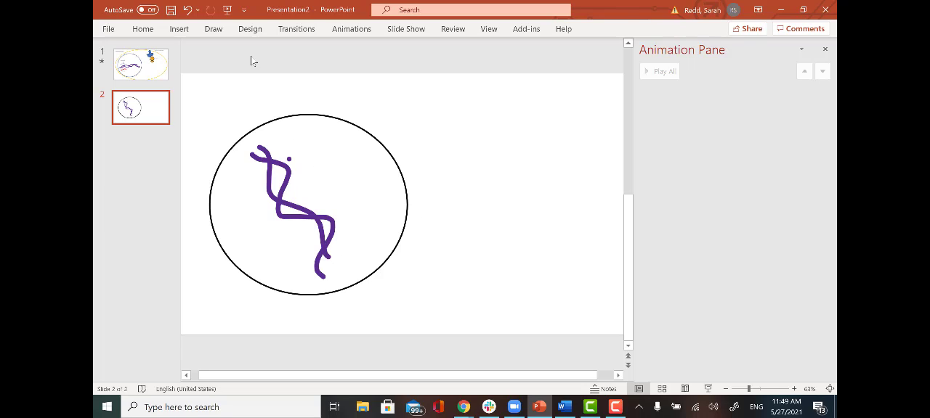
- Stop drawing with the pen and delete the stray purple dot beside the strands
click(213, 29)
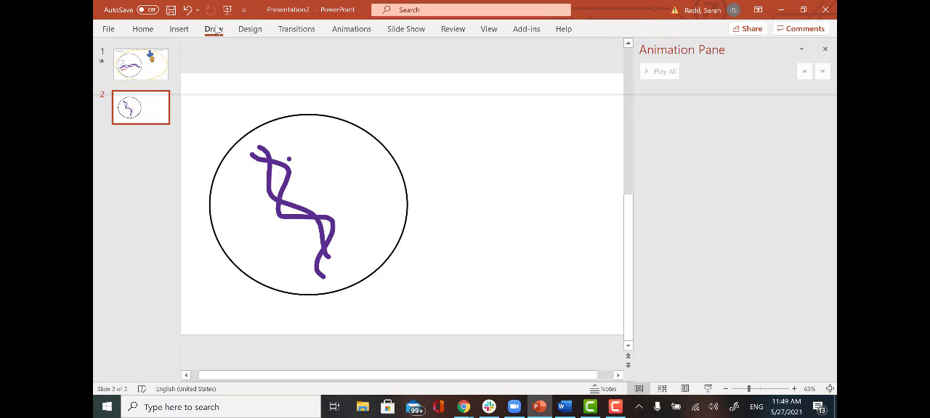
click(111, 58)
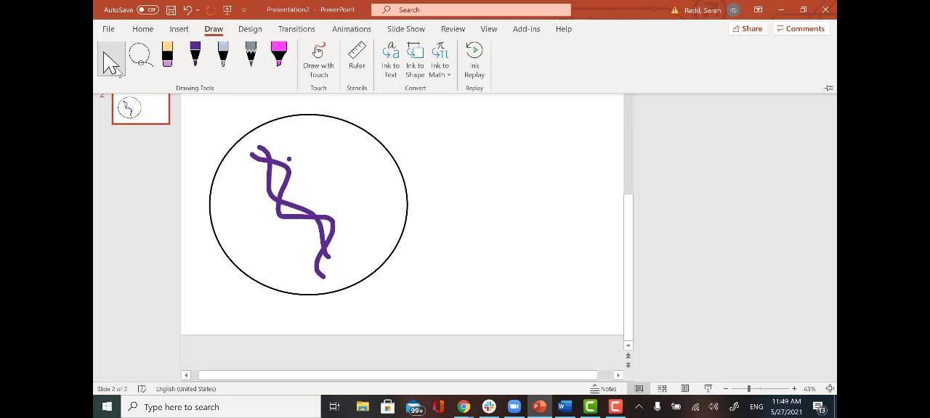
click(433, 143)
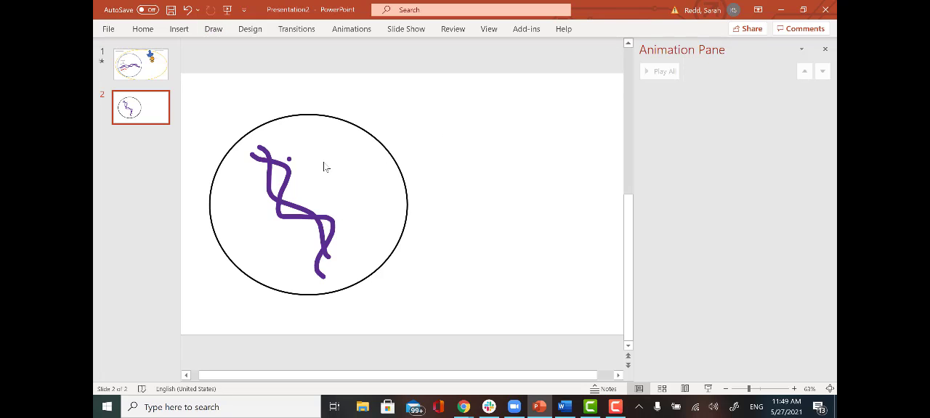
click(287, 158)
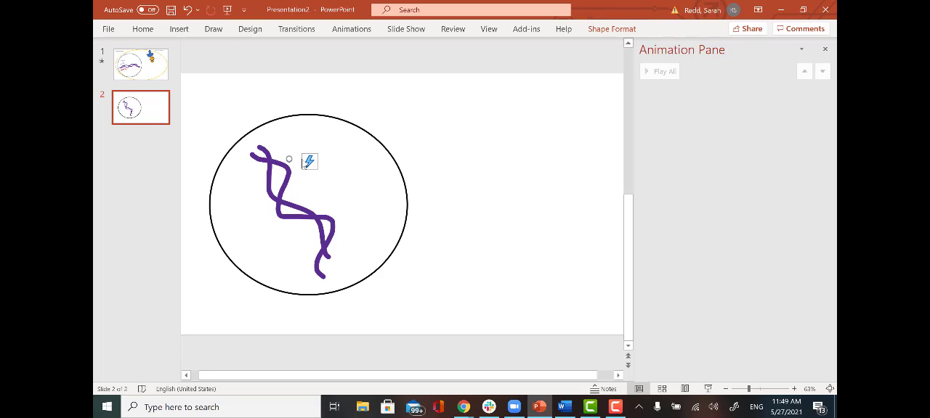
click(288, 156)
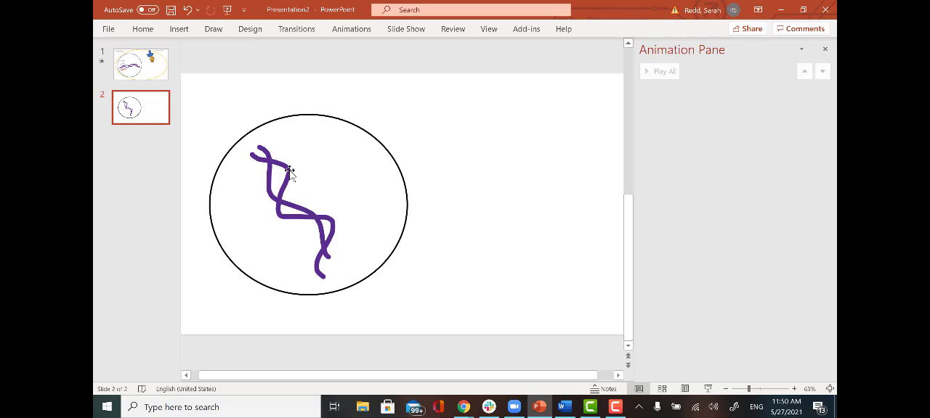
- Try moving one purple strand separately away from the other and undo the move
click(289, 170)
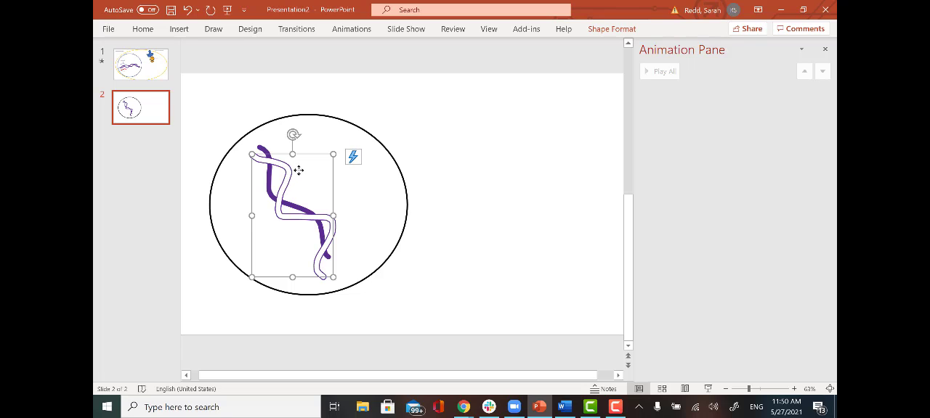
drag(298, 170, 369, 156)
key(ctrl+z)
click(358, 180)
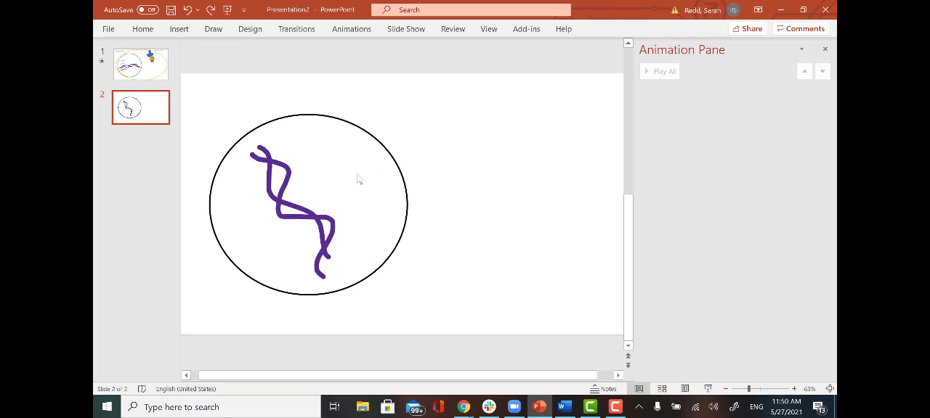
- Select both purple strands inside the circle and group them into a single object
click(268, 180)
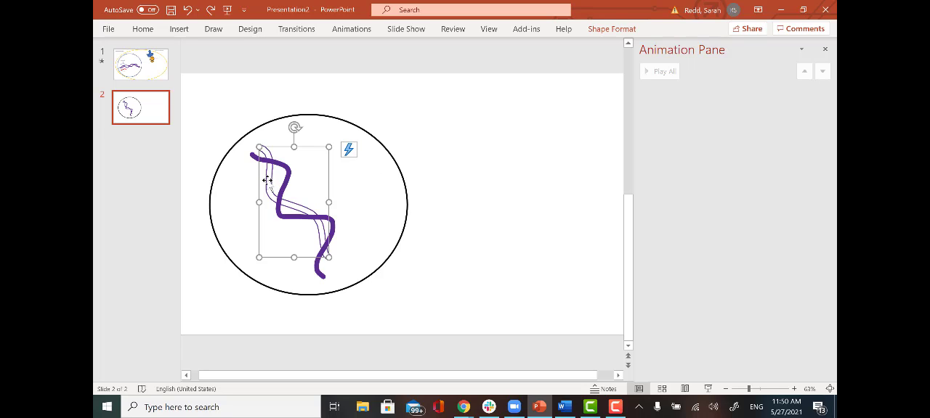
drag(253, 154, 253, 173)
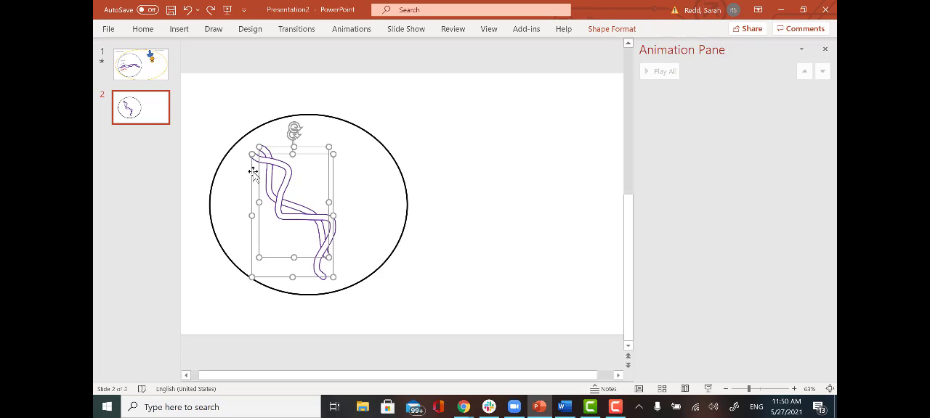
click(613, 30)
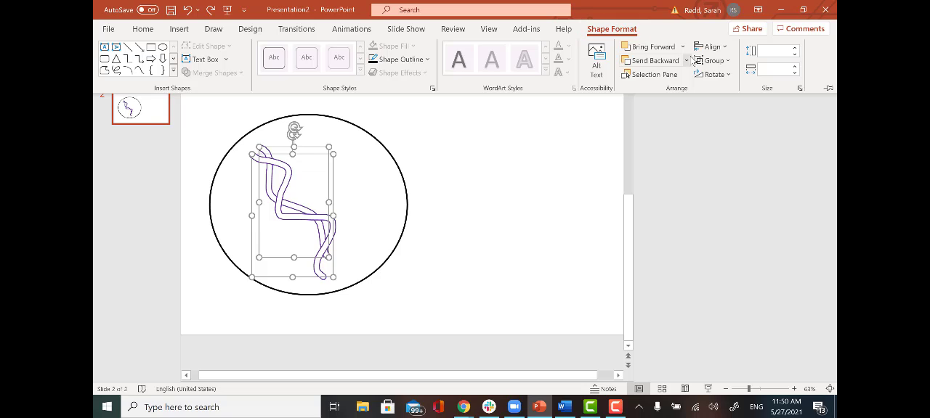
click(712, 62)
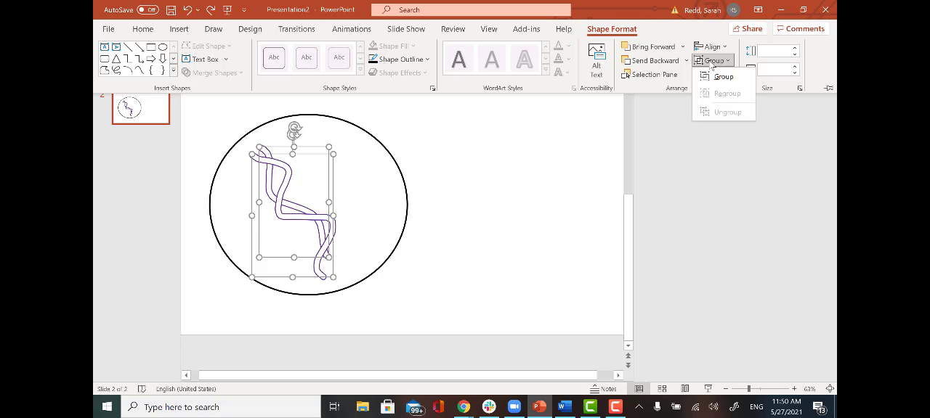
click(723, 77)
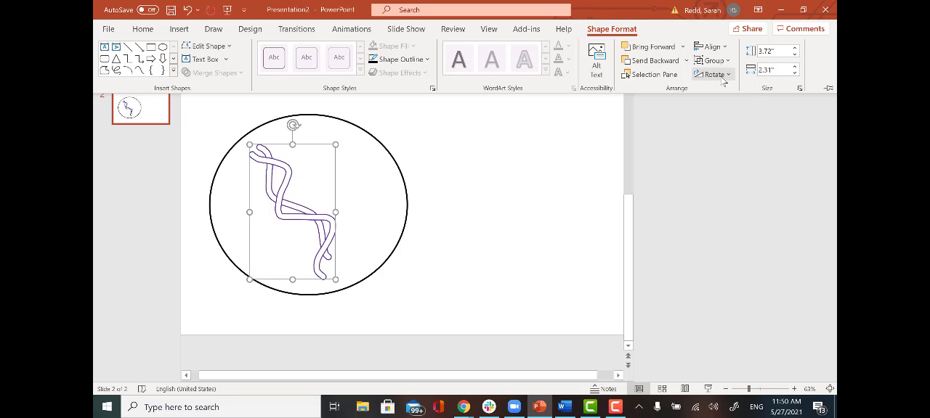
click(475, 167)
- Try moving the grouped strands out of the circle, undo it, and adjust the group's position slightly inside the circle
drag(310, 177, 485, 150)
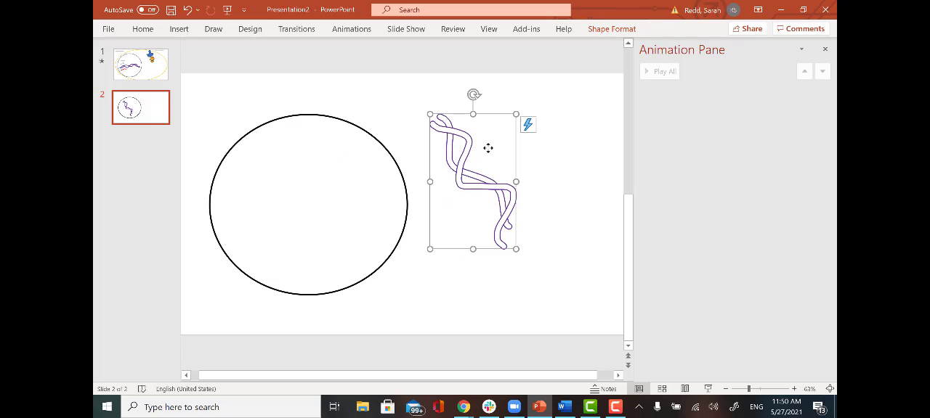
key(ctrl+z)
drag(306, 186, 308, 179)
mouse_move(295, 125)
mouse_down()
mouse_move(340, 136)
mouse_move(381, 209)
mouse_move(351, 150)
mouse_move(278, 154)
mouse_move(288, 149)
mouse_up()
click(378, 192)
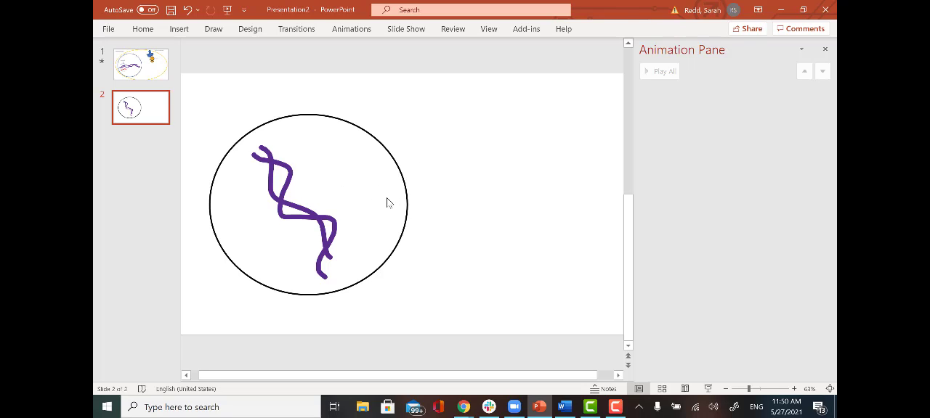
- Add a Custom Path motion animation to the grouped strands, drawing a winding route from the circle across the empty part of the slide
click(295, 205)
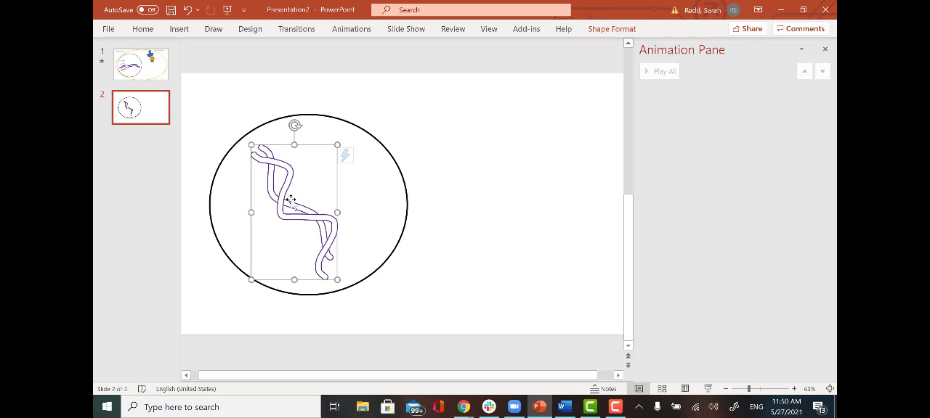
click(374, 191)
click(288, 201)
click(355, 31)
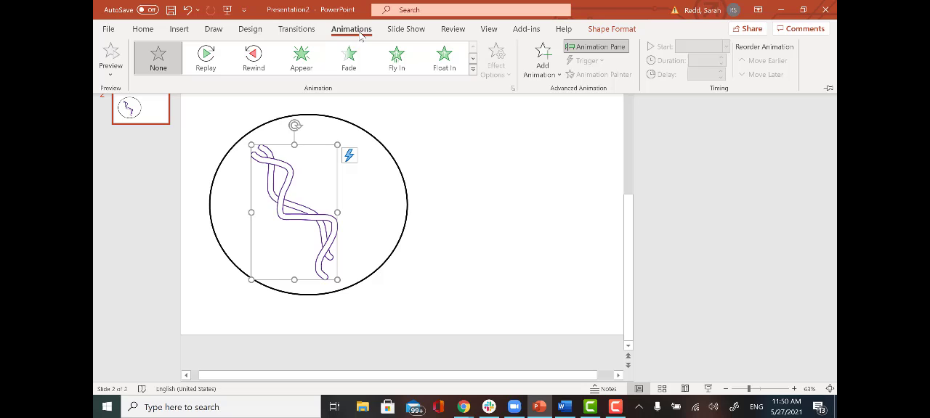
click(543, 59)
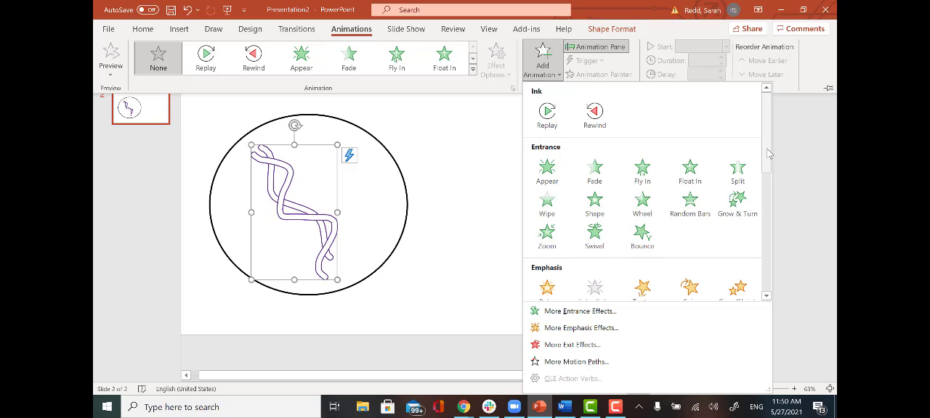
drag(768, 153, 766, 279)
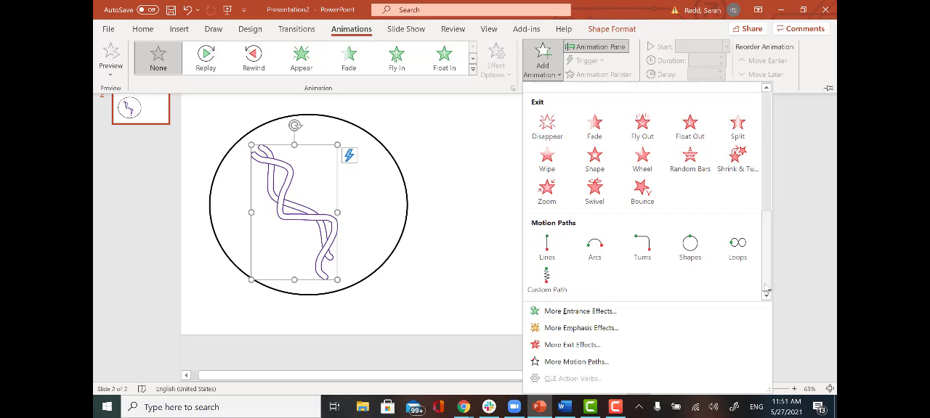
click(550, 284)
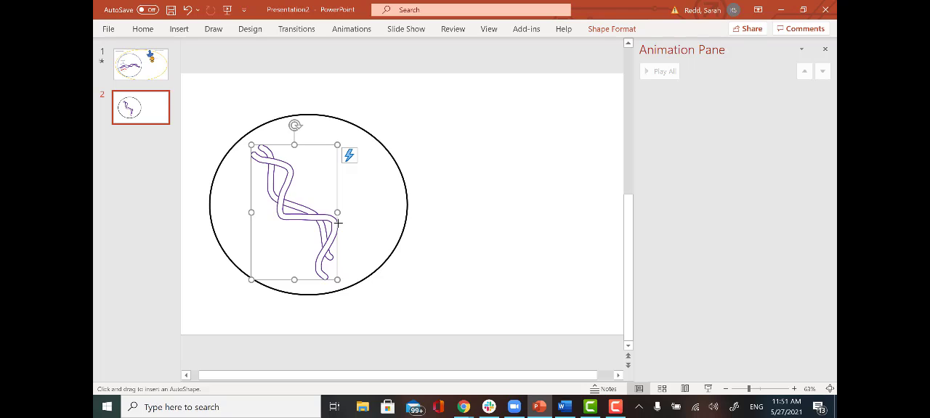
mouse_move(337, 221)
mouse_down()
mouse_move(373, 211)
mouse_move(408, 132)
mouse_move(433, 118)
mouse_move(450, 146)
mouse_move(431, 240)
mouse_move(450, 280)
mouse_move(479, 245)
mouse_move(421, 300)
mouse_move(359, 271)
mouse_move(351, 247)
mouse_move(566, 274)
mouse_move(545, 228)
mouse_move(471, 165)
mouse_move(592, 138)
mouse_move(479, 103)
mouse_move(606, 160)
mouse_move(486, 319)
mouse_move(473, 322)
mouse_up()
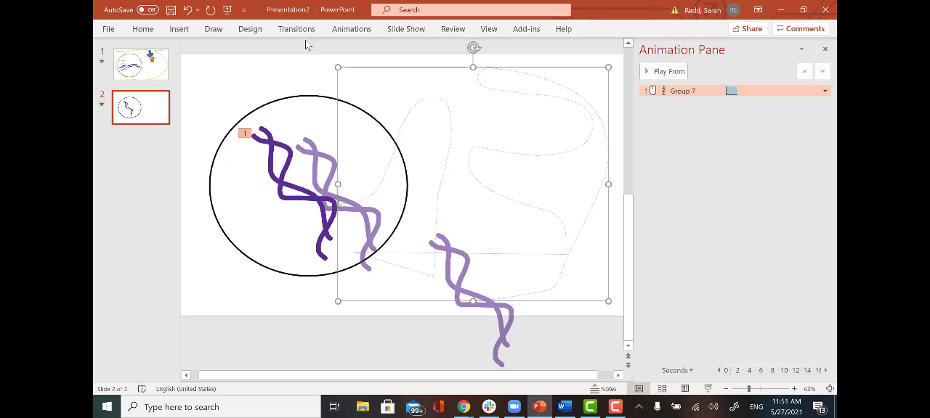
- Hide the Animation Pane and show it again
click(355, 29)
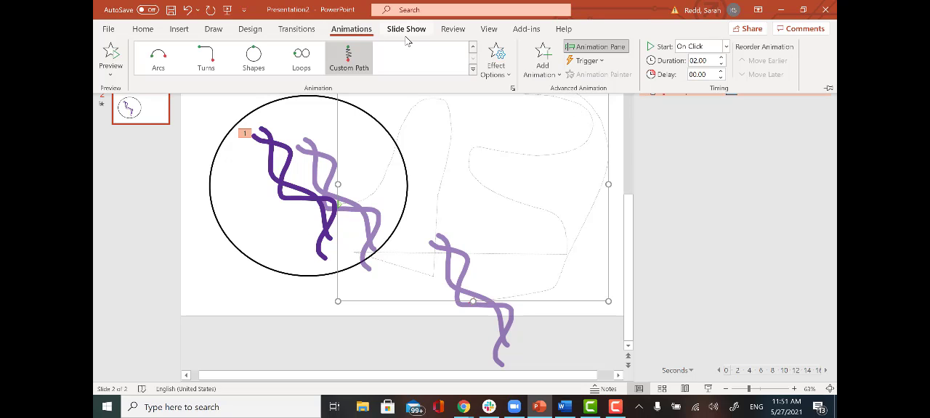
click(607, 47)
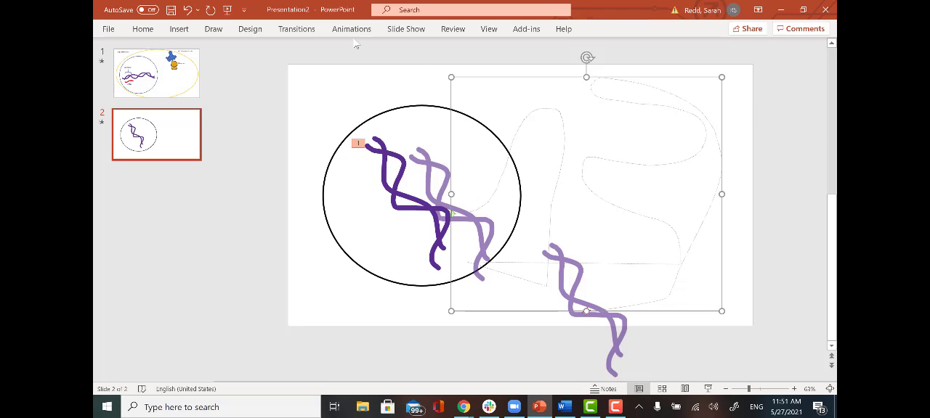
click(355, 39)
click(355, 33)
click(607, 51)
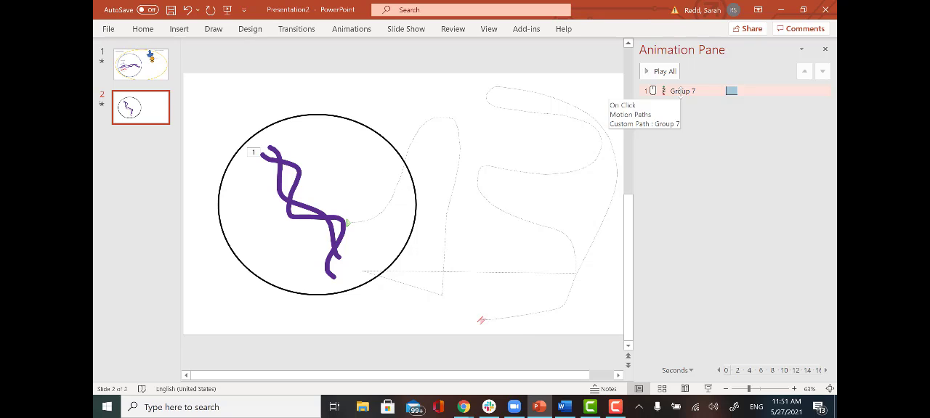
- Preview the strands' custom path animation on the slide
click(680, 91)
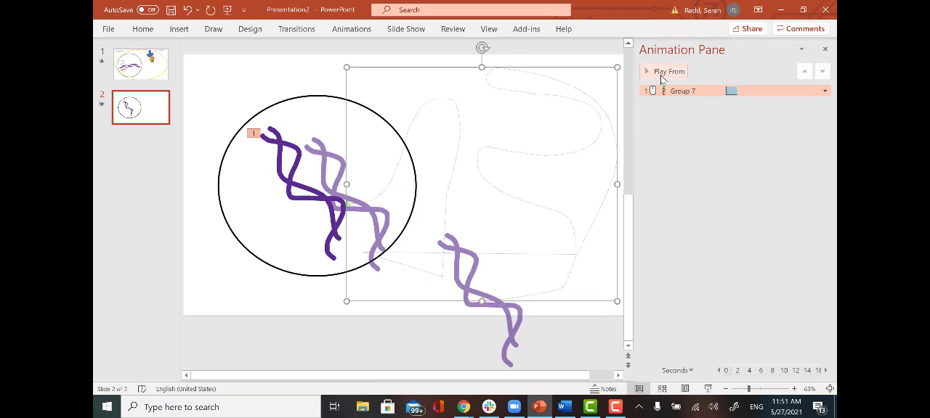
click(667, 72)
scroll(231, 333, up, 1)
click(234, 327)
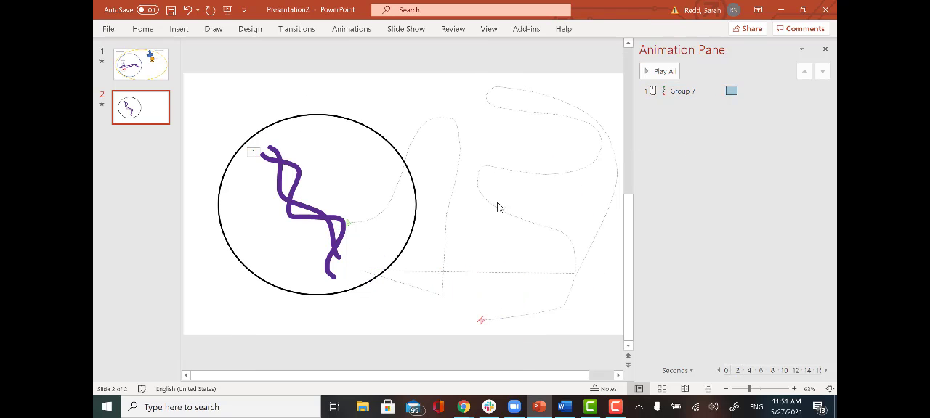
- Delete the winding motion path from the grouped strands
scroll(503, 170, down, 1)
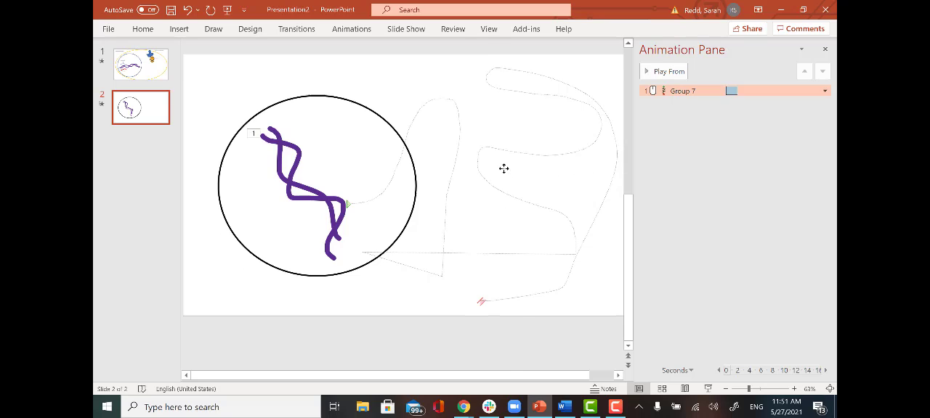
click(504, 168)
key(Delete)
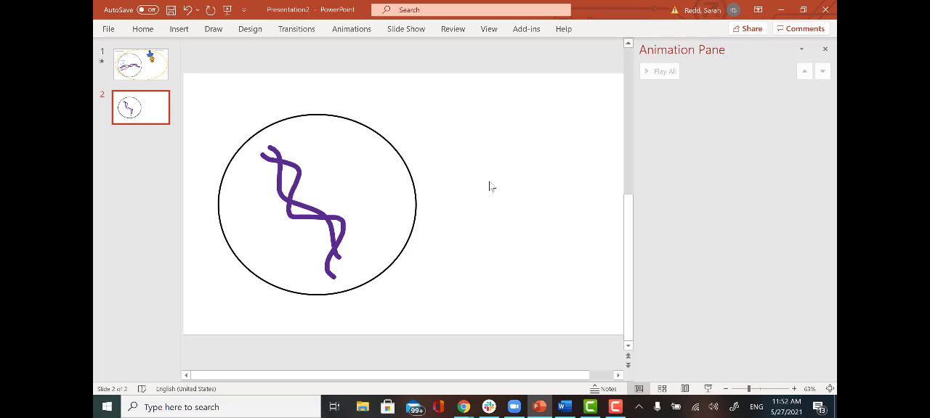
- Add an Appear entrance animation to the grouped purple strands inside the circle
click(394, 153)
click(315, 211)
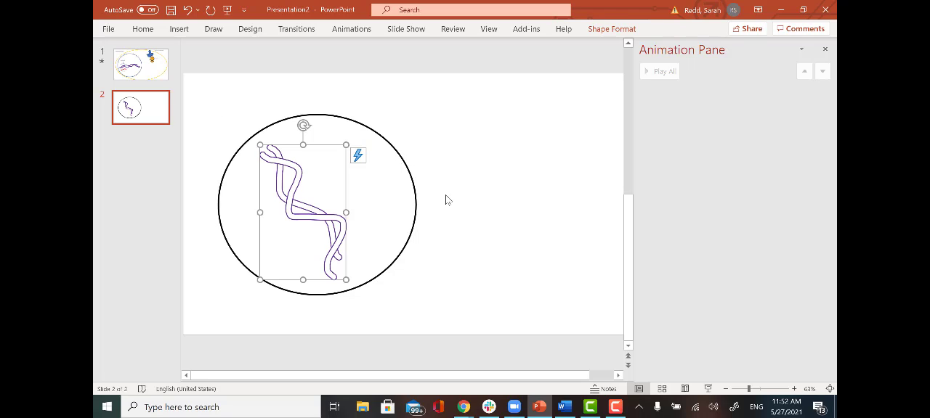
click(475, 201)
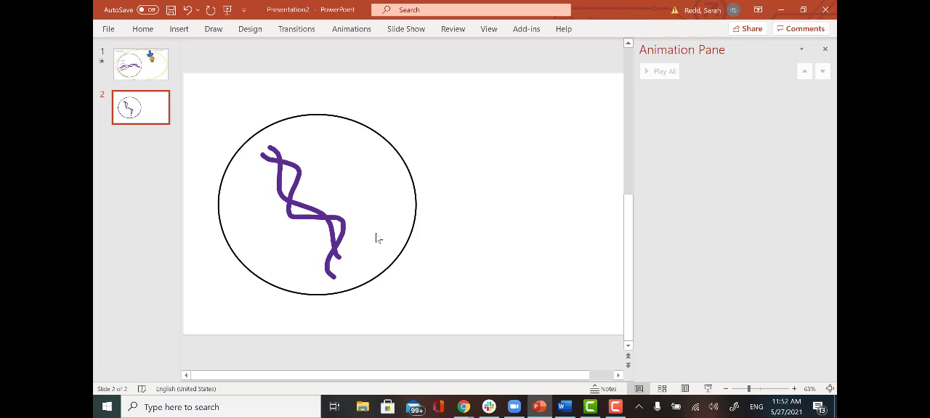
click(312, 213)
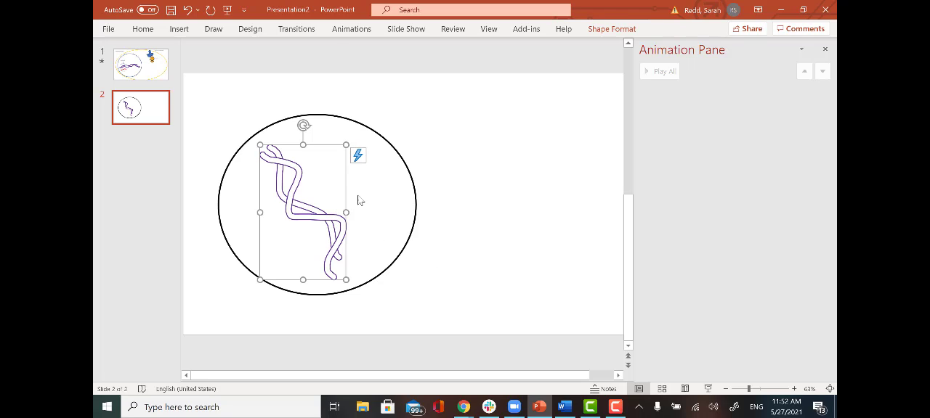
click(345, 34)
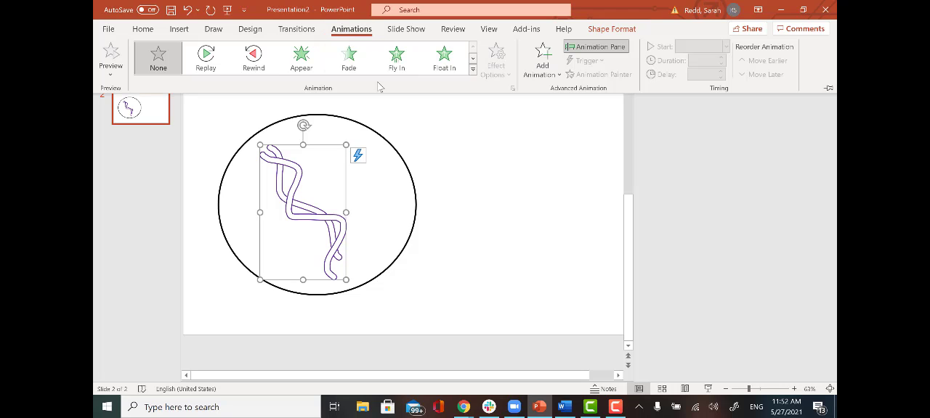
click(538, 63)
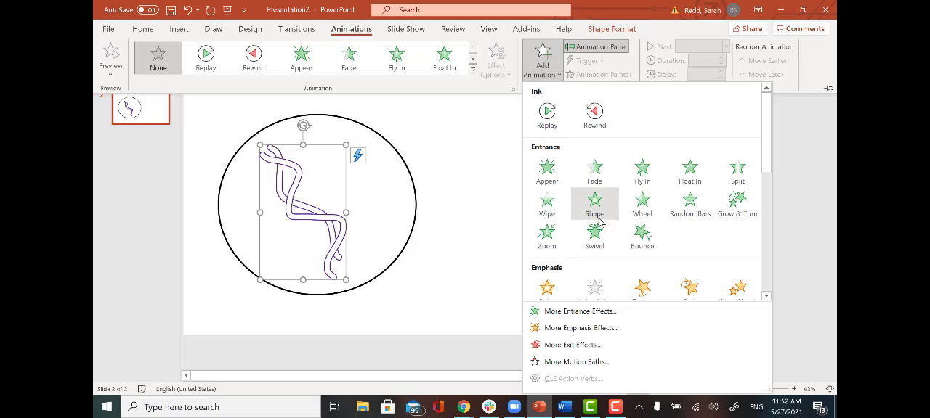
click(547, 174)
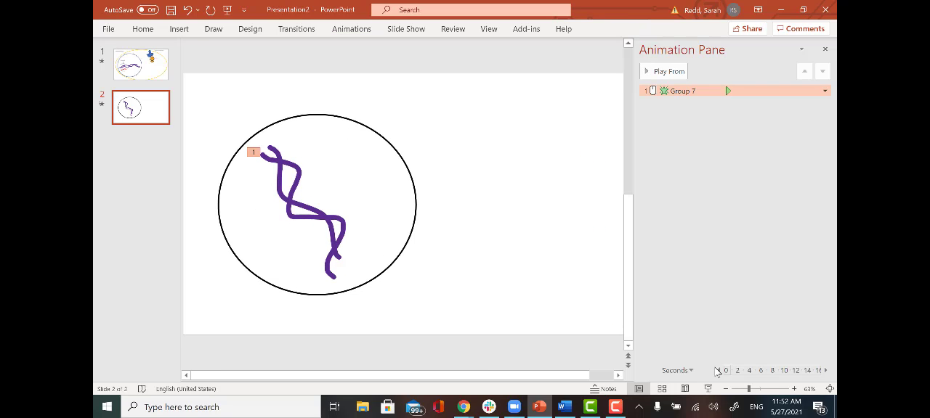
- Run the slide show from the current slide, advance it to bring in the strands, and return to editing
click(709, 390)
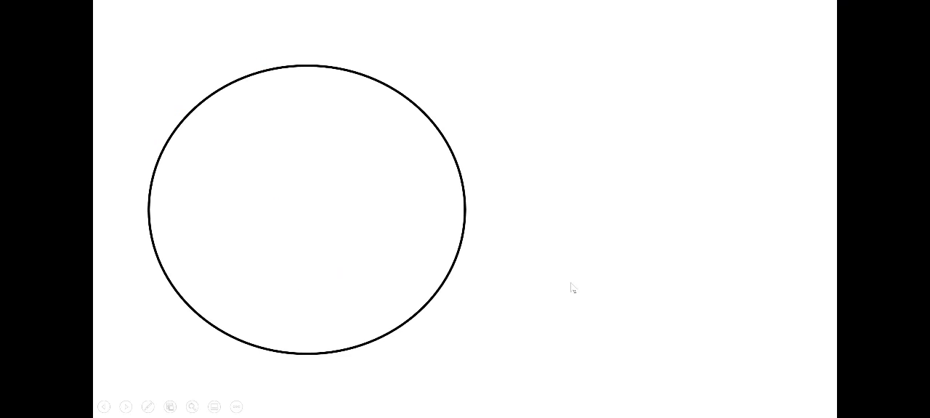
click(572, 288)
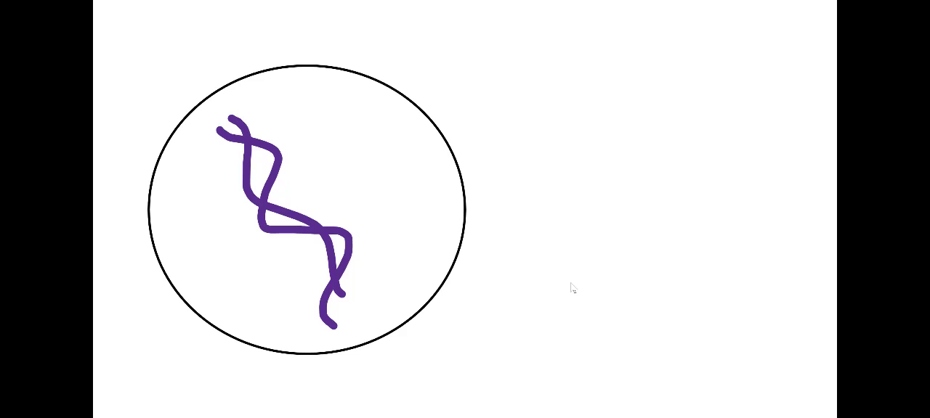
key(Escape)
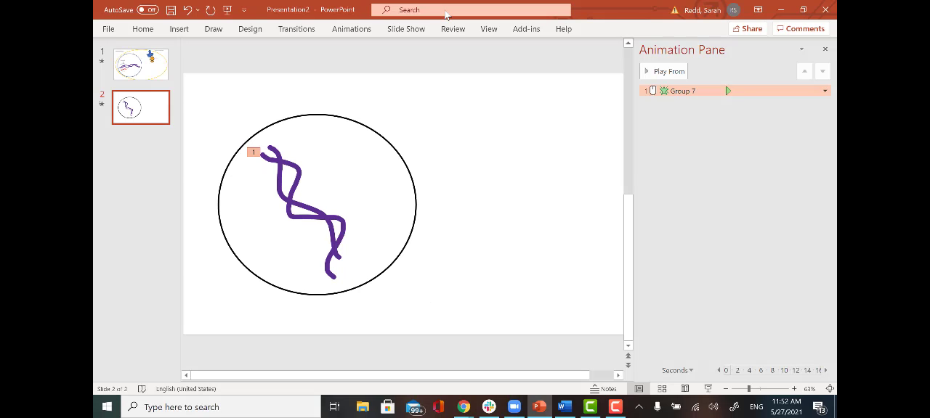
click(542, 176)
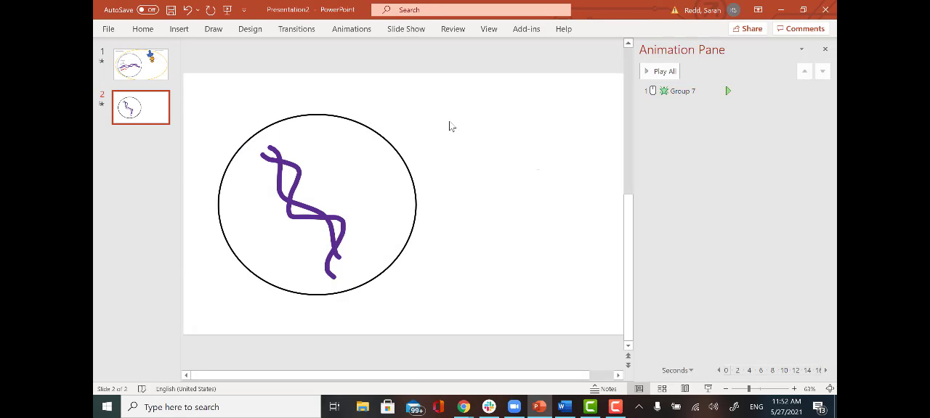
- Add a second animation to the grouped strands, a Custom Path curving up out of the circle and back down in the empty area beside it
click(352, 29)
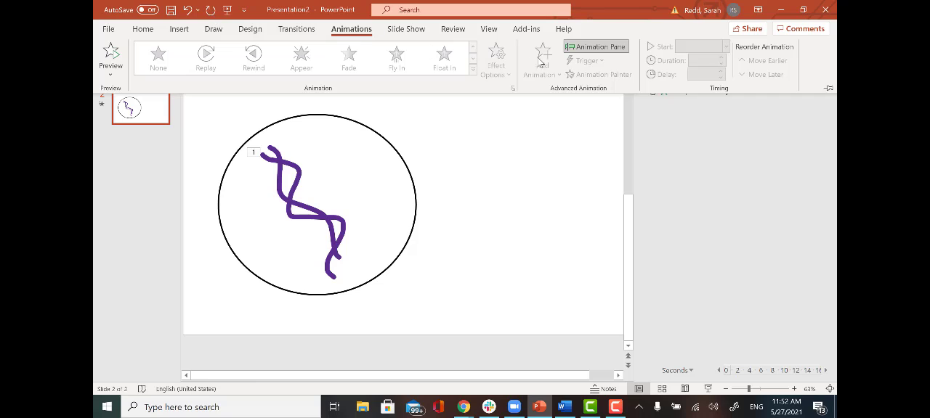
click(311, 249)
click(310, 240)
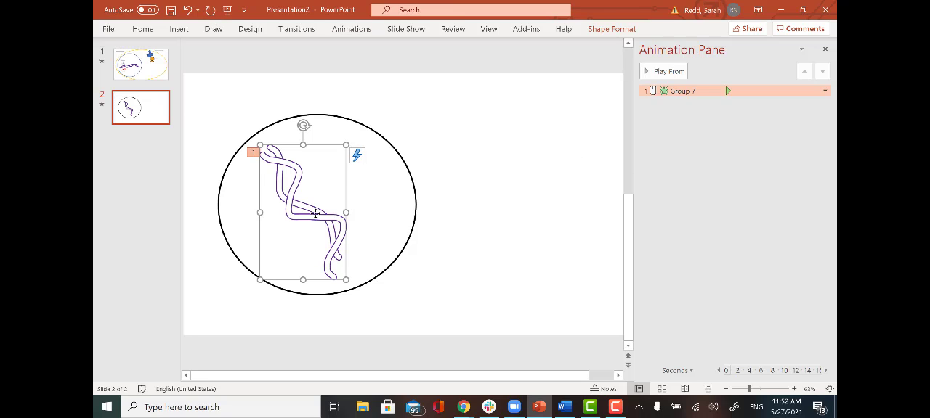
click(336, 31)
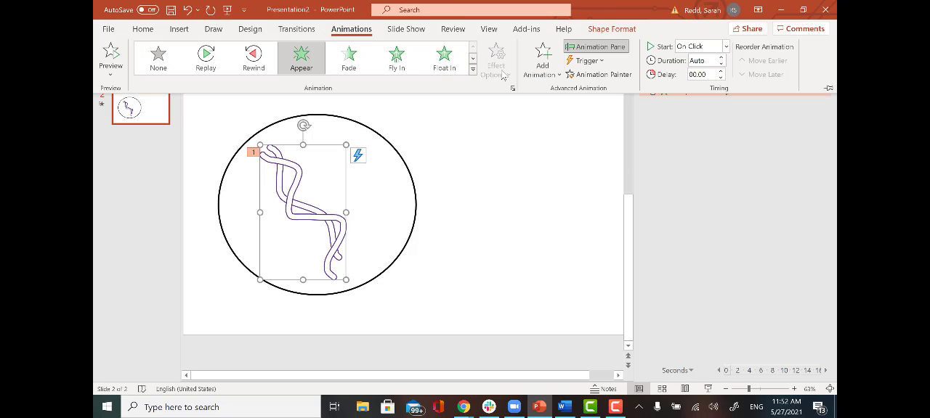
click(544, 64)
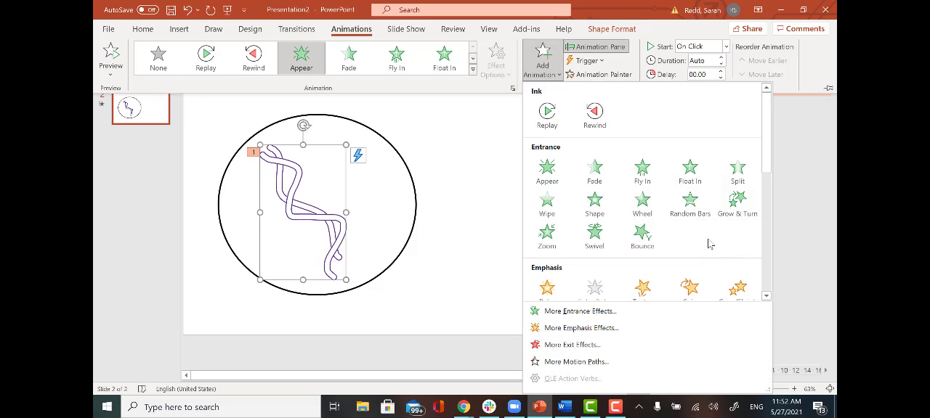
scroll(671, 251, down, 5)
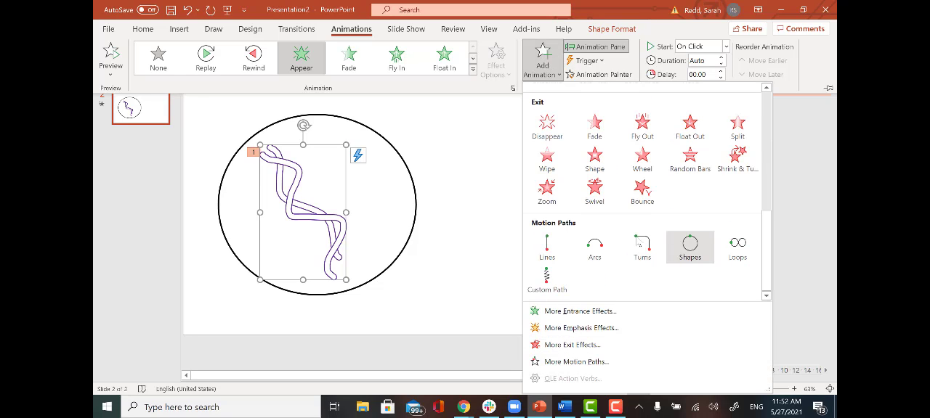
click(547, 280)
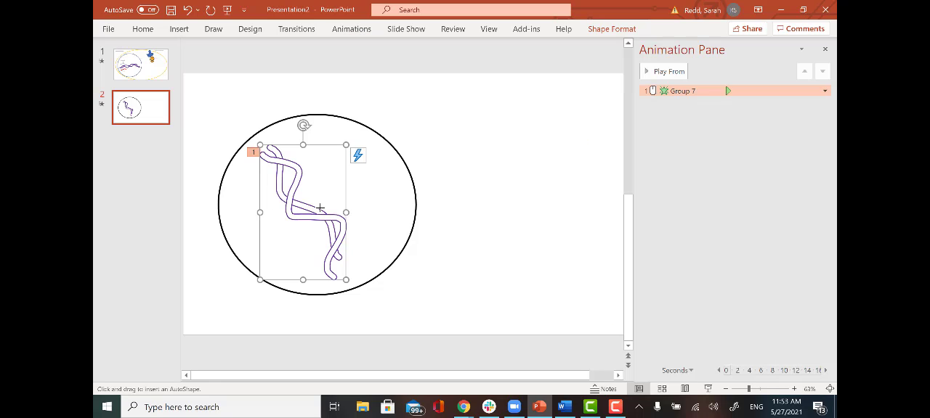
mouse_move(323, 205)
mouse_down()
mouse_move(358, 172)
mouse_move(446, 126)
mouse_move(579, 159)
mouse_move(513, 255)
mouse_up()
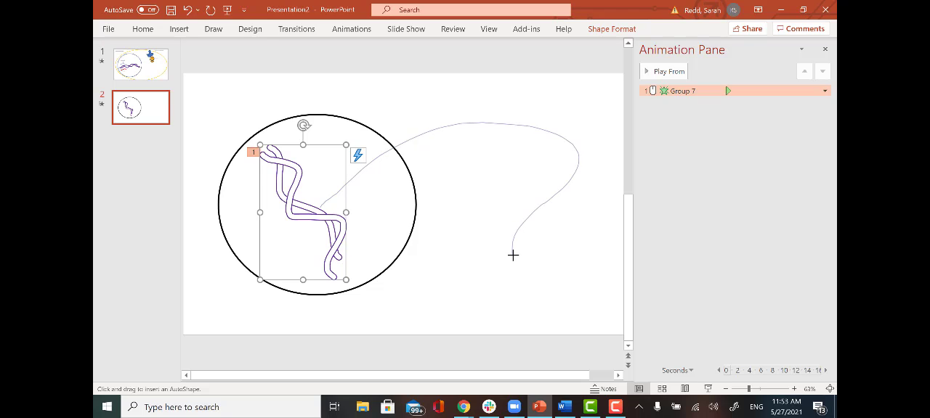
double_click(513, 255)
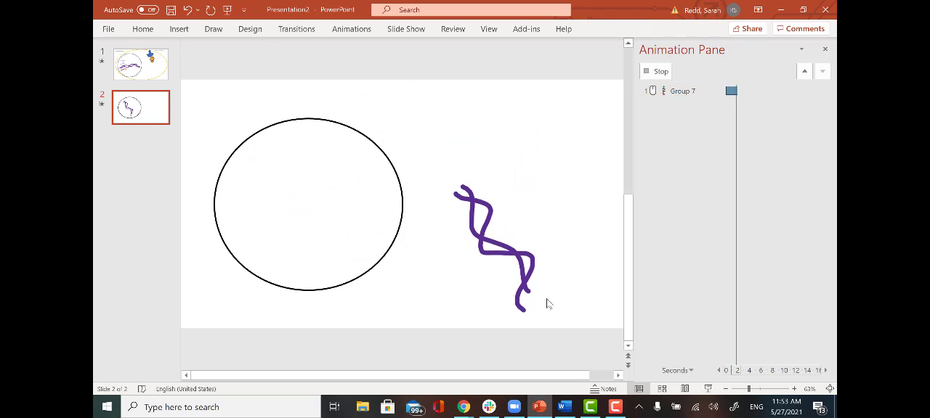
- Run the slide show from the current slide and advance through the strands' entrance and motion path animations
click(707, 389)
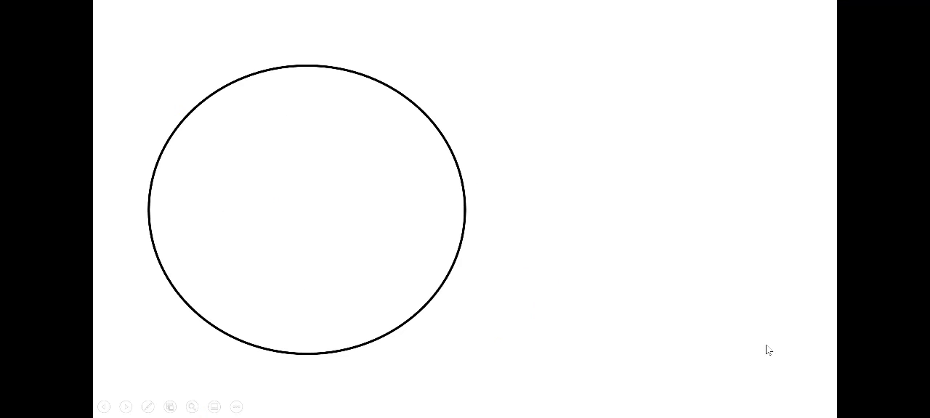
click(768, 350)
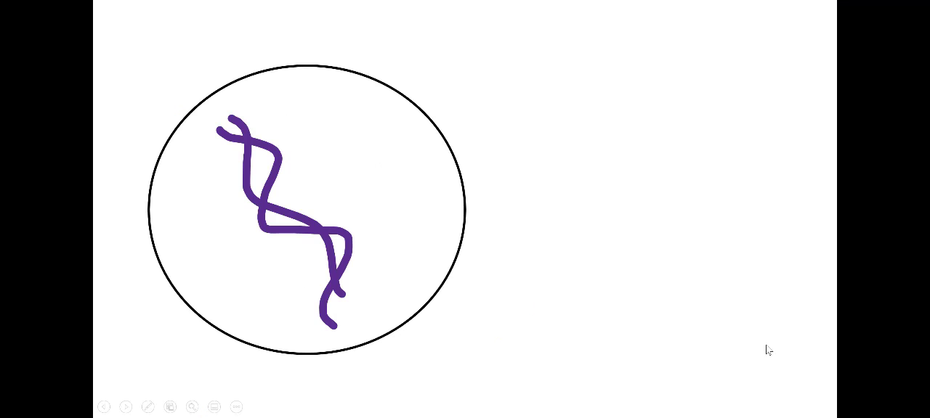
click(768, 350)
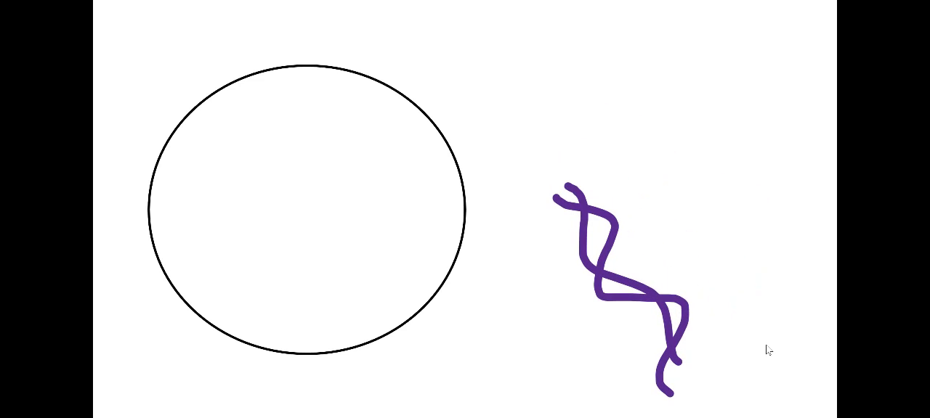
- End the slide show and add a Fly Out exit animation to the grouped purple strands as their third effect
key(Escape)
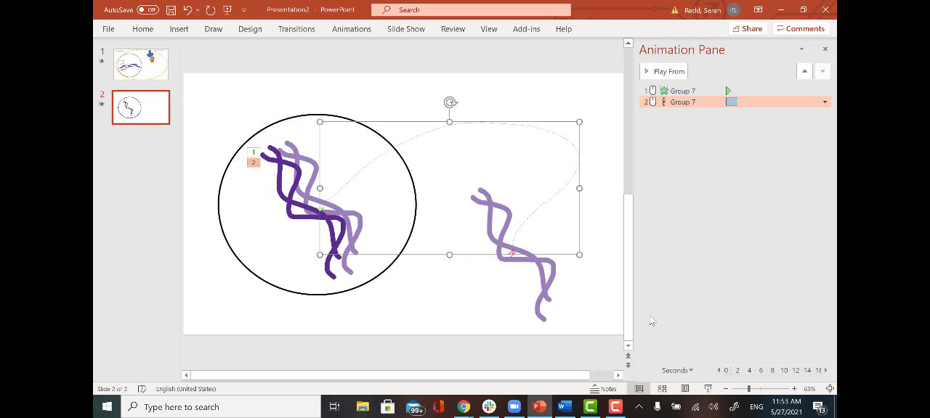
click(497, 309)
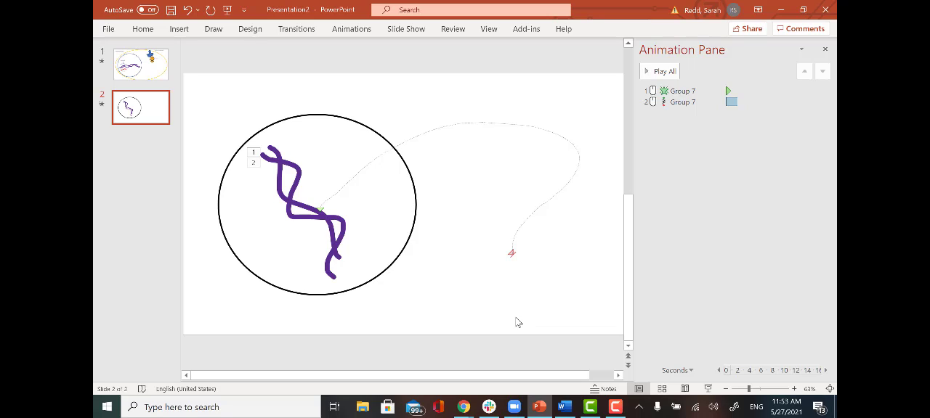
click(334, 231)
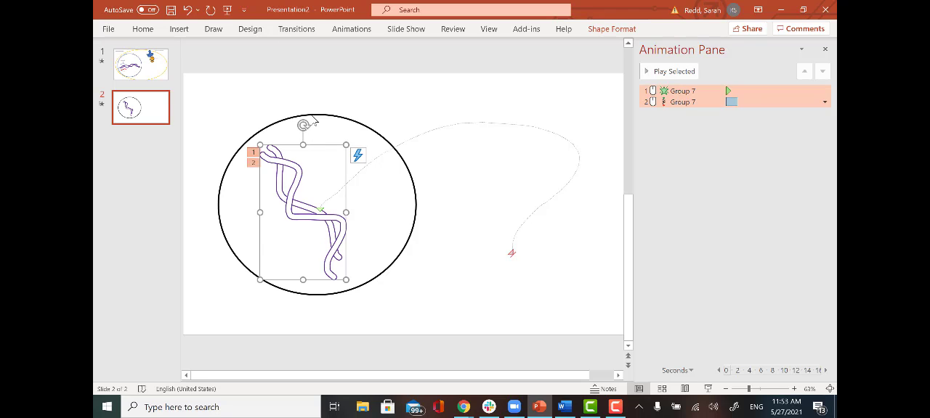
click(342, 29)
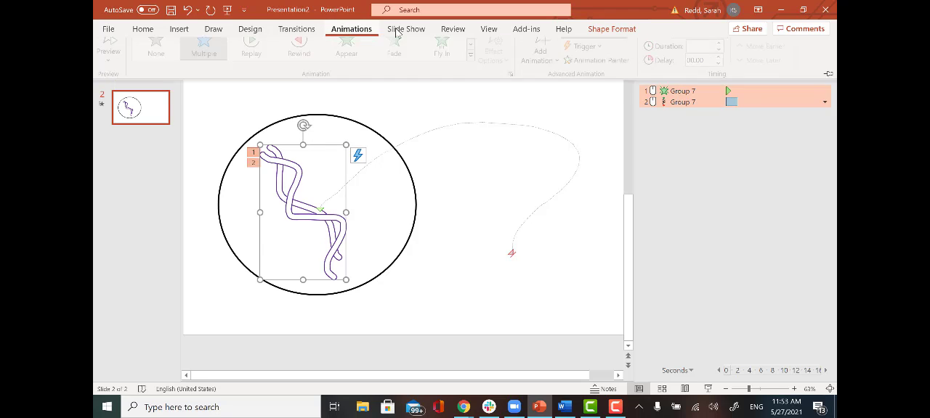
click(543, 58)
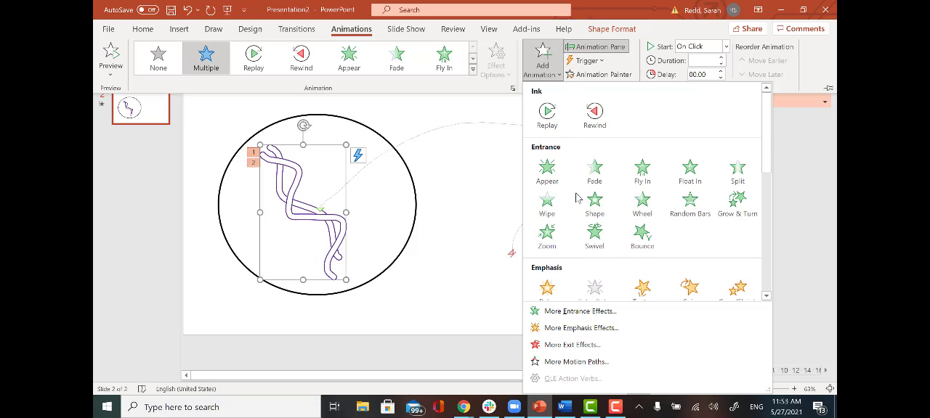
scroll(576, 198, down, 5)
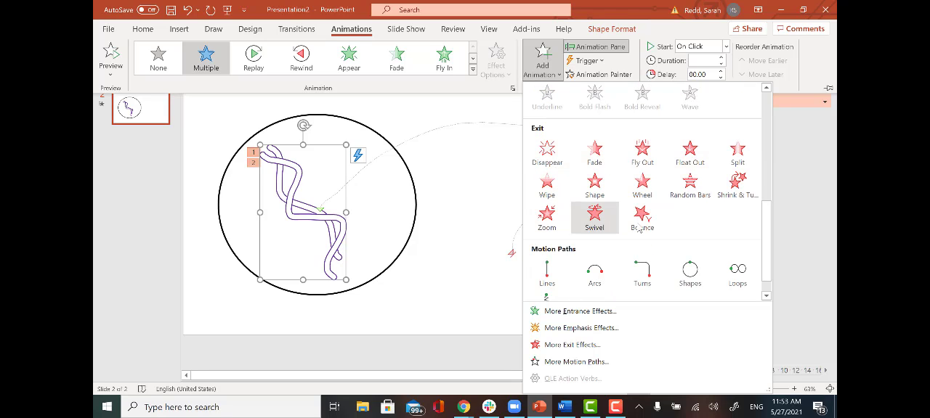
click(642, 151)
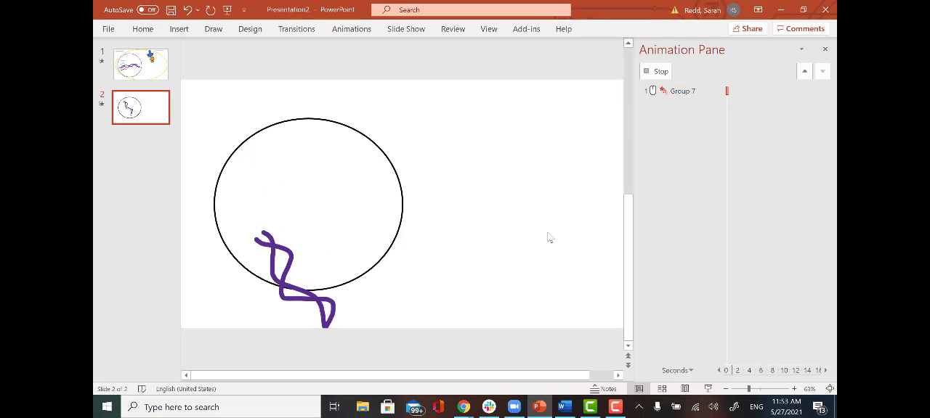
- Run the slide show from the current slide, advance through the strands' entrance, motion path and exit animations, and return to editing
click(707, 388)
key(Right)
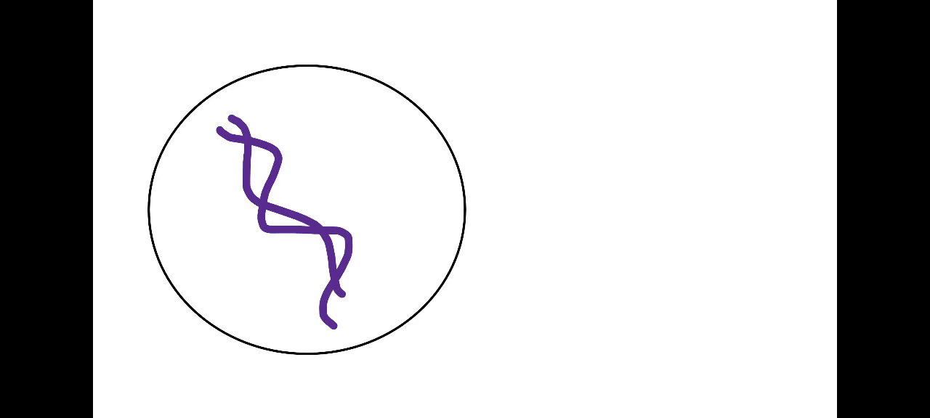
key(Right)
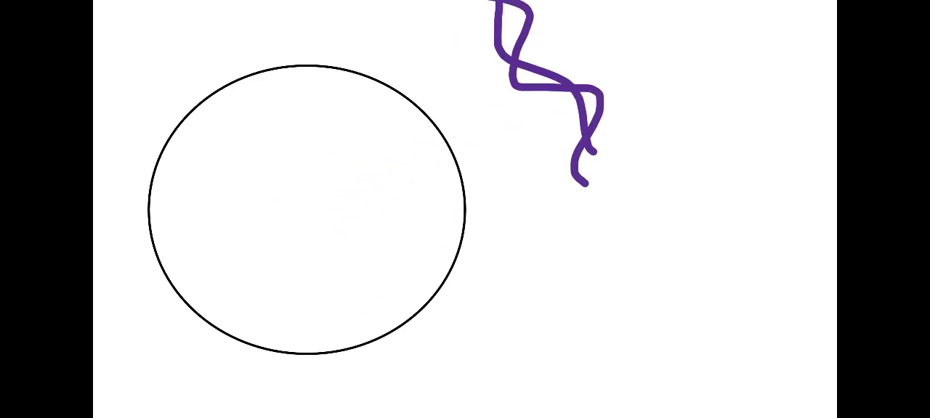
key(Right)
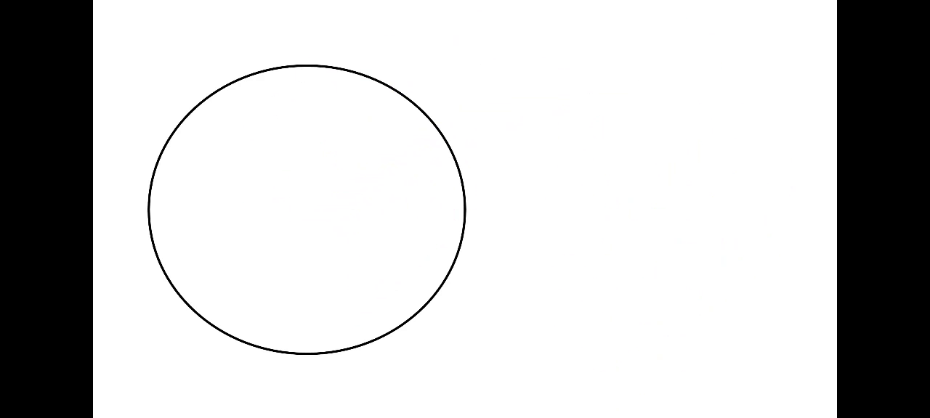
key(Escape)
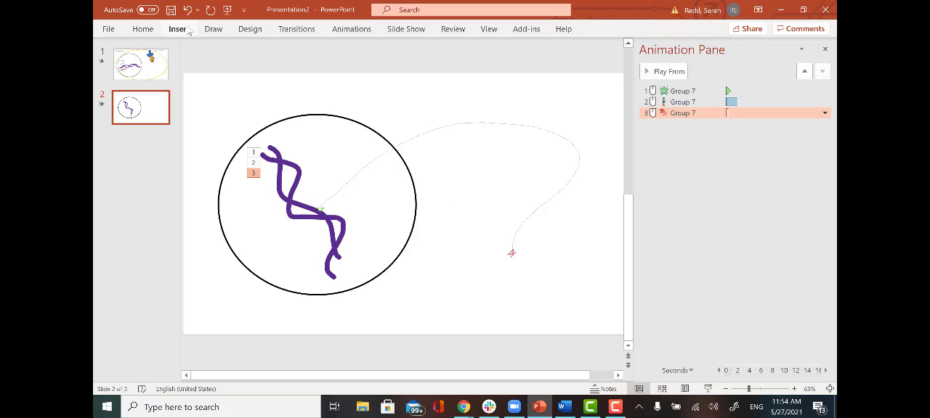
- Draw a right triangle in the empty area beside the circle and delete it
click(216, 29)
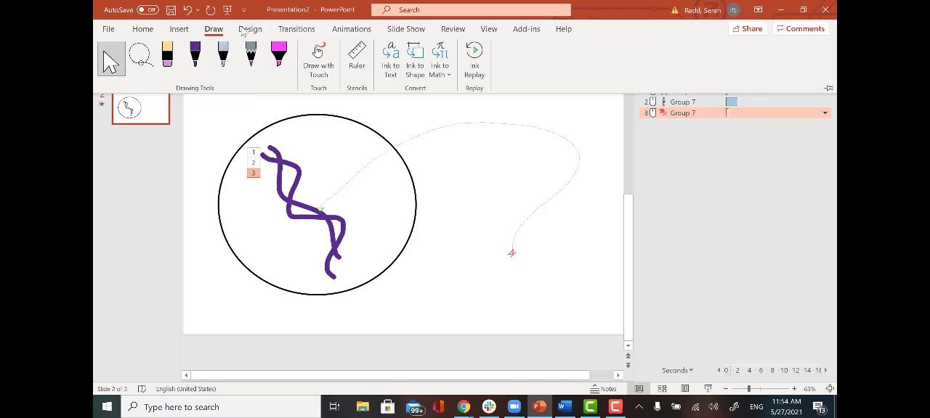
click(179, 29)
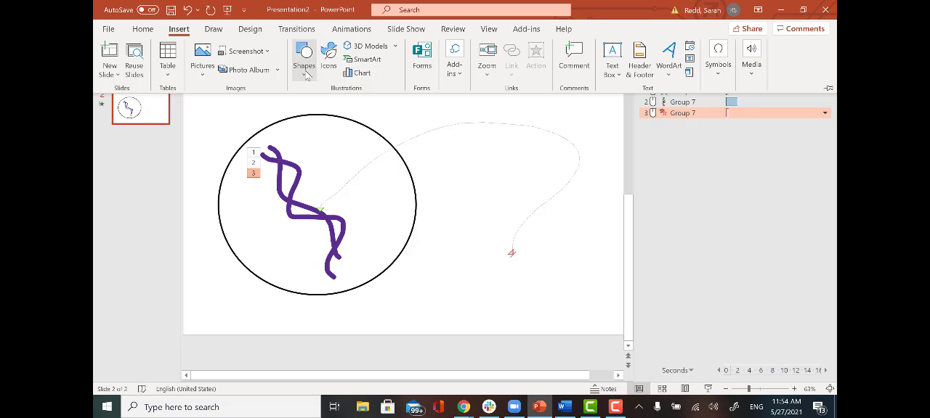
click(305, 73)
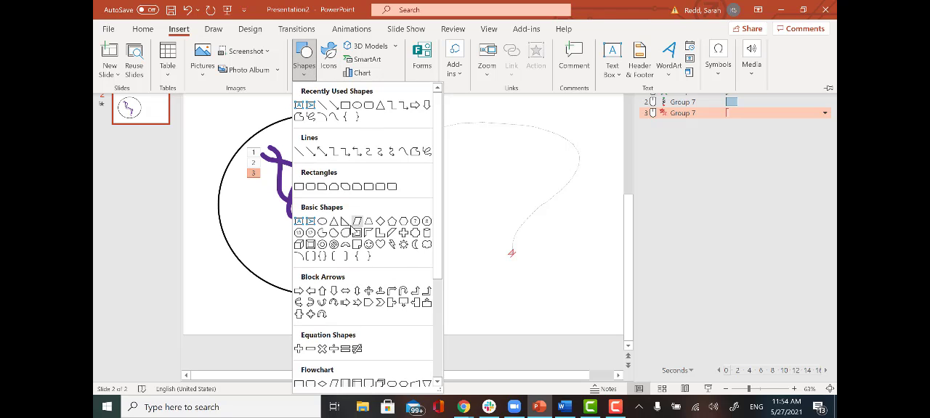
click(348, 225)
drag(454, 225, 556, 307)
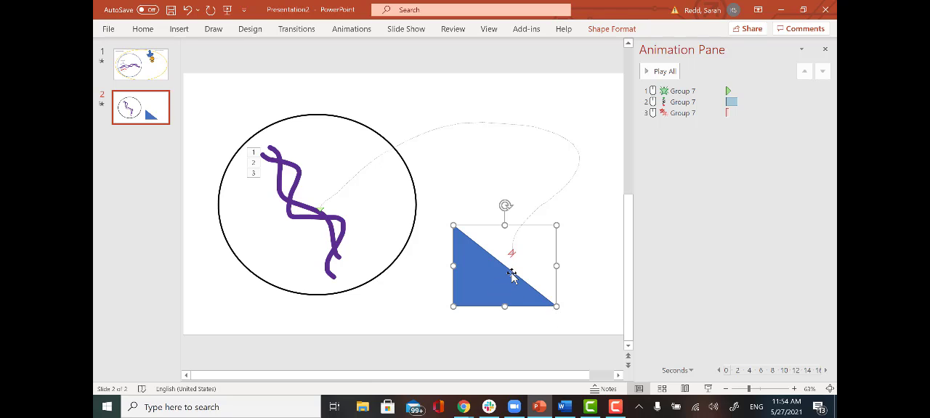
key(Delete)
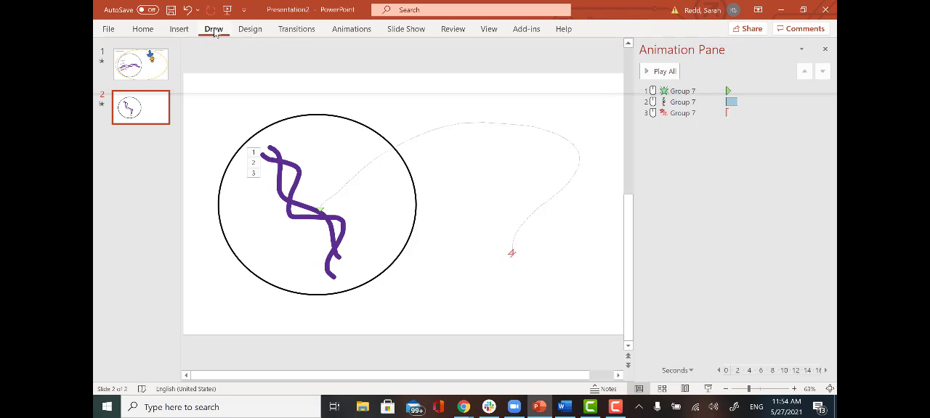
- Draw a Y shape with the orange pen in the empty area beside the circle and fill in its interior with orange strokes
click(214, 33)
click(179, 31)
click(212, 30)
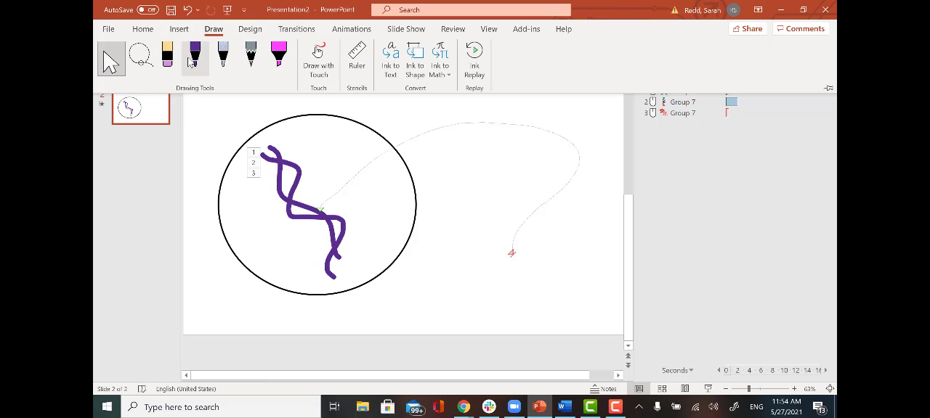
click(194, 58)
click(195, 60)
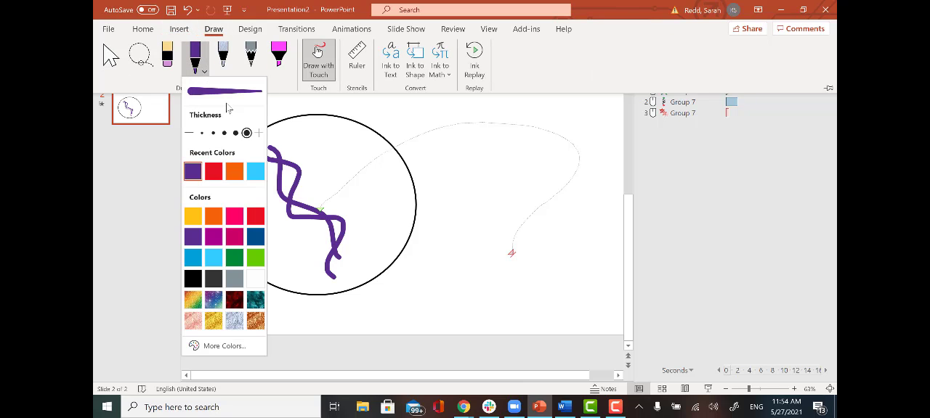
click(213, 218)
click(491, 278)
click(490, 275)
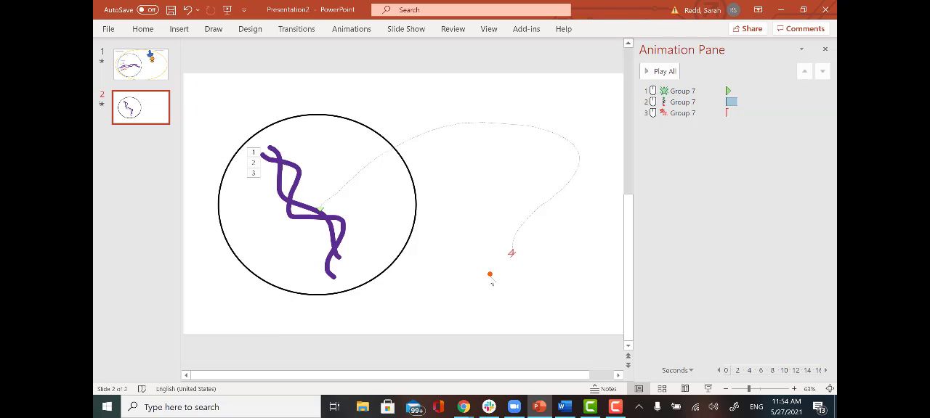
mouse_move(480, 249)
mouse_down()
mouse_move(460, 224)
mouse_move(472, 218)
mouse_move(489, 242)
mouse_move(517, 212)
mouse_move(500, 262)
mouse_move(507, 308)
mouse_move(483, 257)
mouse_up()
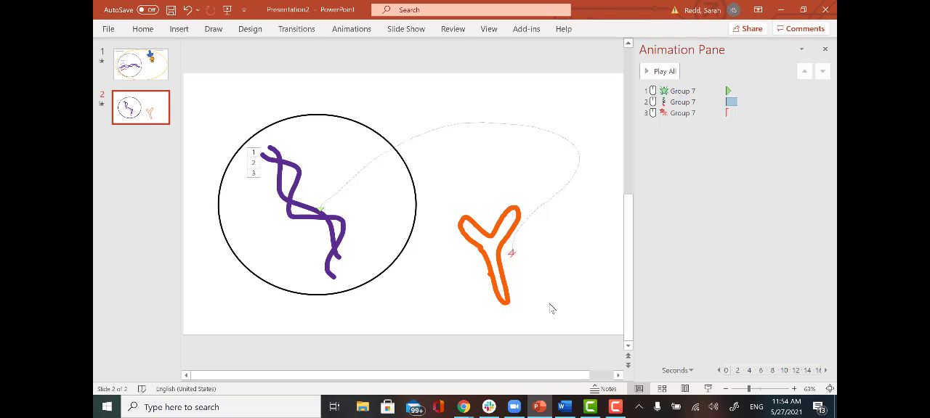
mouse_move(466, 229)
mouse_down()
mouse_move(479, 247)
mouse_move(465, 227)
mouse_move(495, 247)
mouse_move(517, 219)
mouse_move(504, 253)
mouse_move(479, 244)
mouse_move(491, 246)
mouse_move(505, 307)
mouse_move(497, 245)
mouse_up()
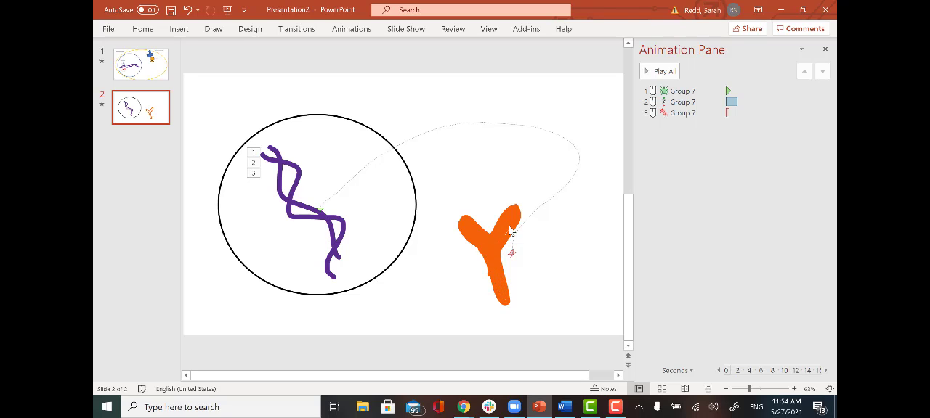
- Switch from the pen to object selection and delete the stray orange dot beside the Y shape
click(558, 291)
click(212, 29)
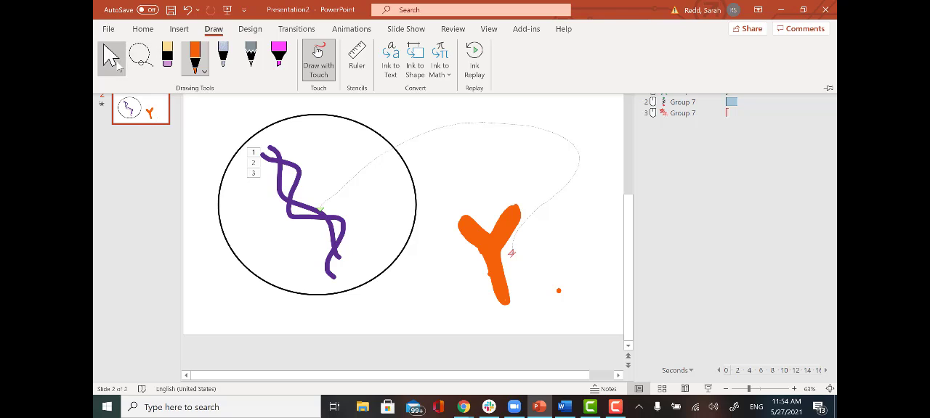
click(112, 58)
click(558, 290)
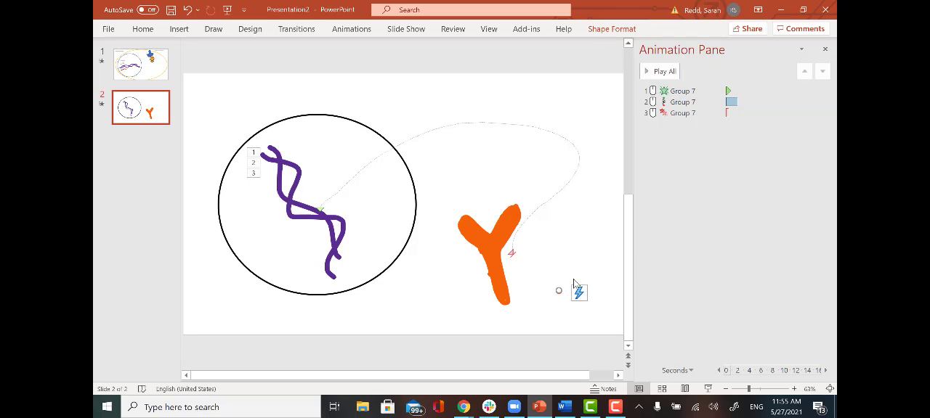
key(Delete)
click(486, 276)
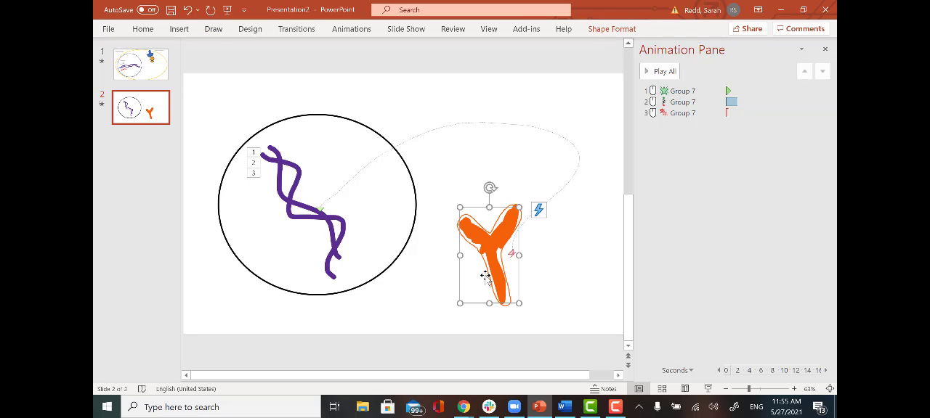
key(Delete)
click(498, 255)
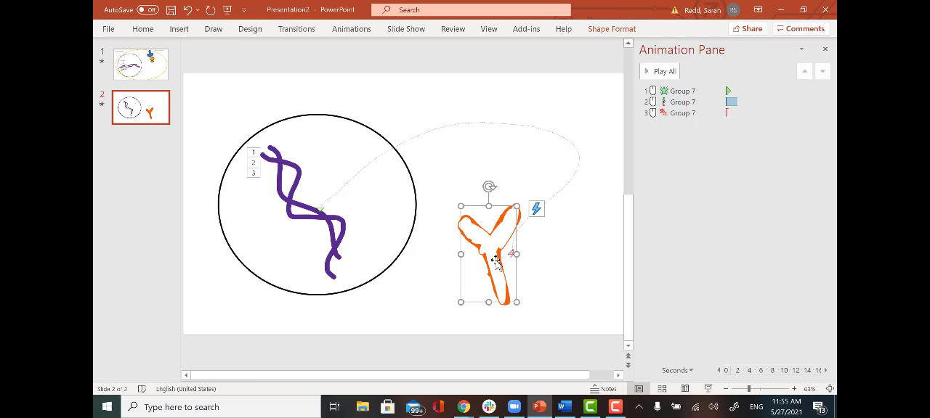
click(459, 226)
click(462, 228)
mouse_move(504, 281)
mouse_down()
mouse_move(509, 270)
mouse_move(535, 267)
mouse_move(529, 282)
mouse_move(501, 284)
mouse_up()
click(508, 313)
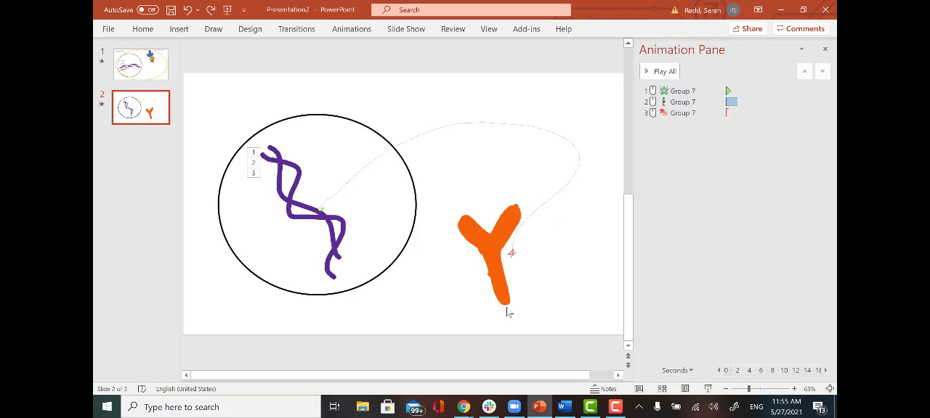
- Select the outline and fill strokes of the orange Y shape and group them into one object
click(506, 305)
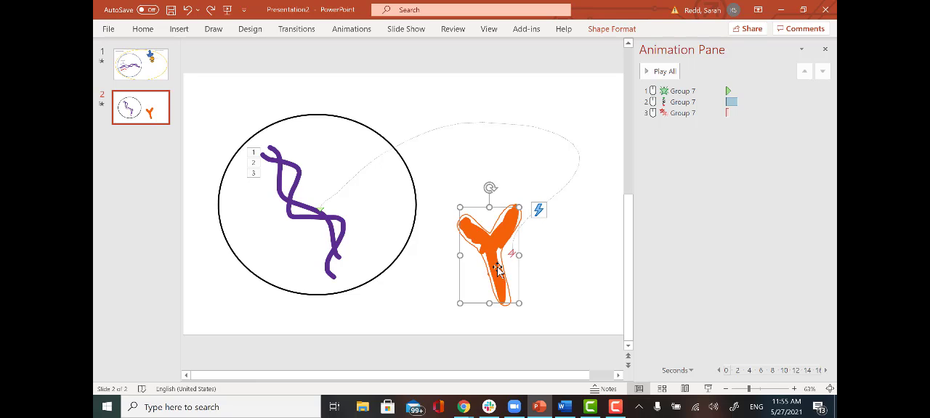
drag(497, 267, 496, 267)
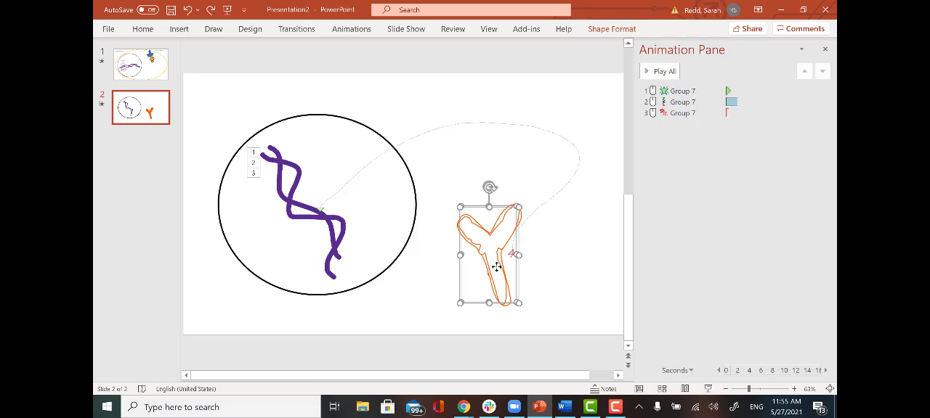
click(597, 30)
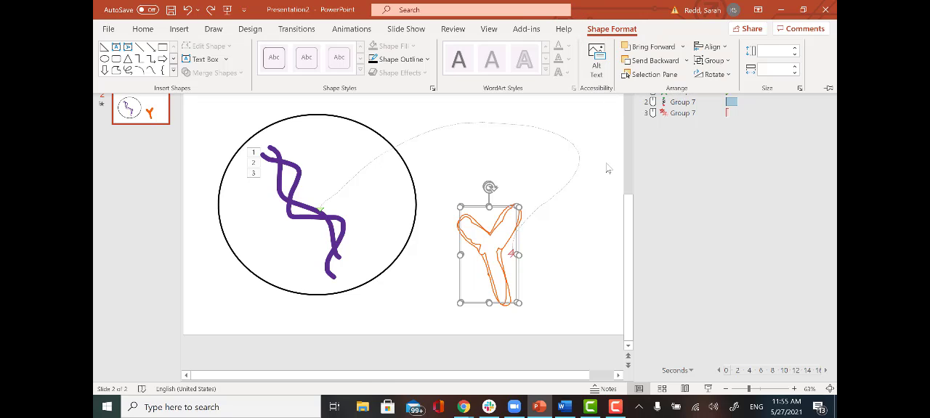
click(725, 61)
click(719, 76)
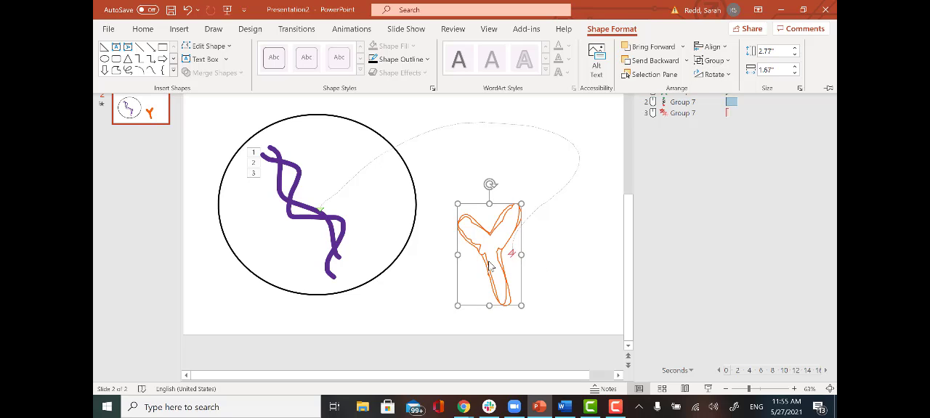
click(585, 266)
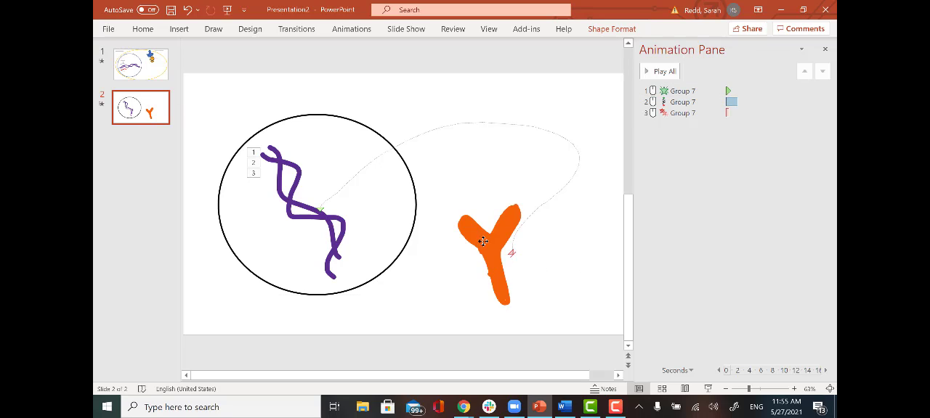
- Move the grouped orange Y shape onto the end of the strands' motion path and remove the leftover orange dot
drag(483, 241, 439, 212)
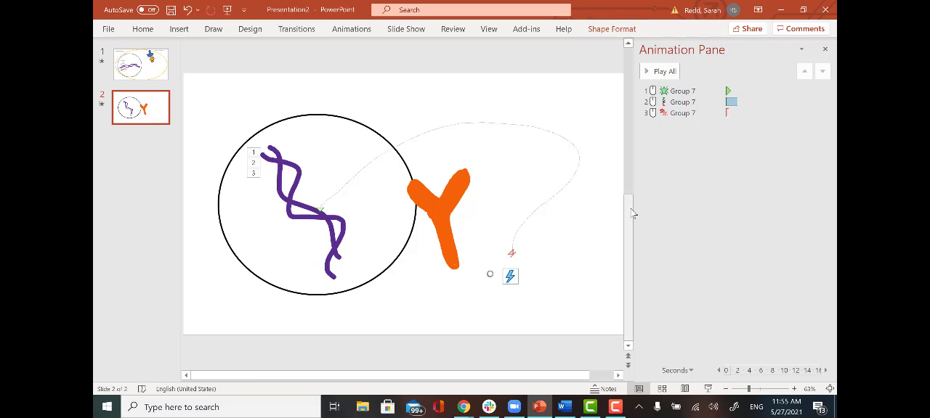
drag(440, 222, 515, 252)
click(579, 260)
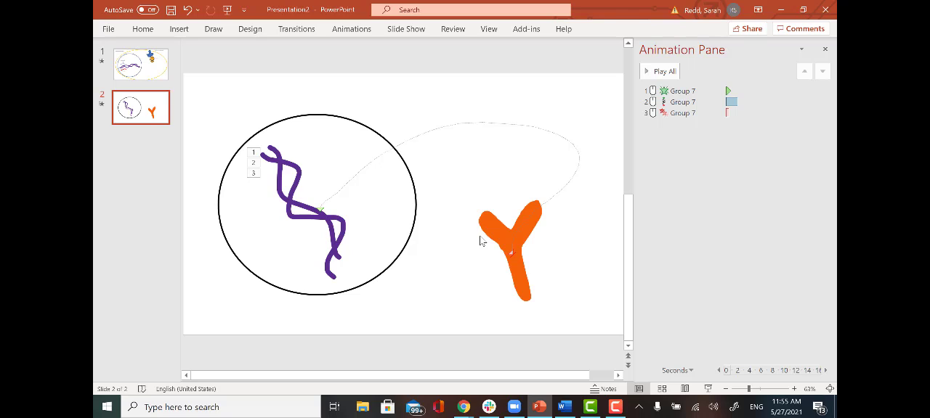
- Add a Fly In entrance animation to the grouped orange Y shape
click(521, 280)
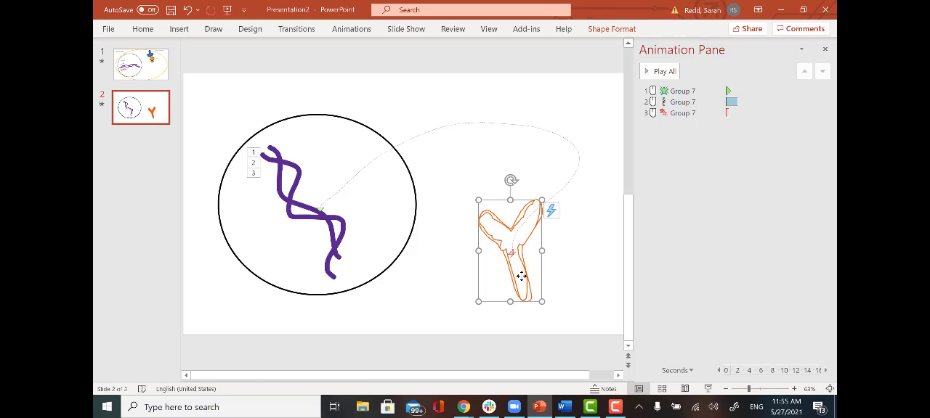
click(351, 29)
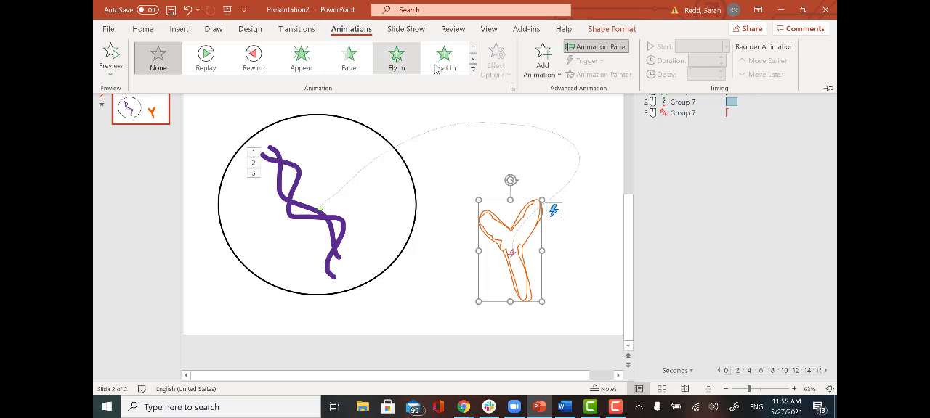
click(542, 62)
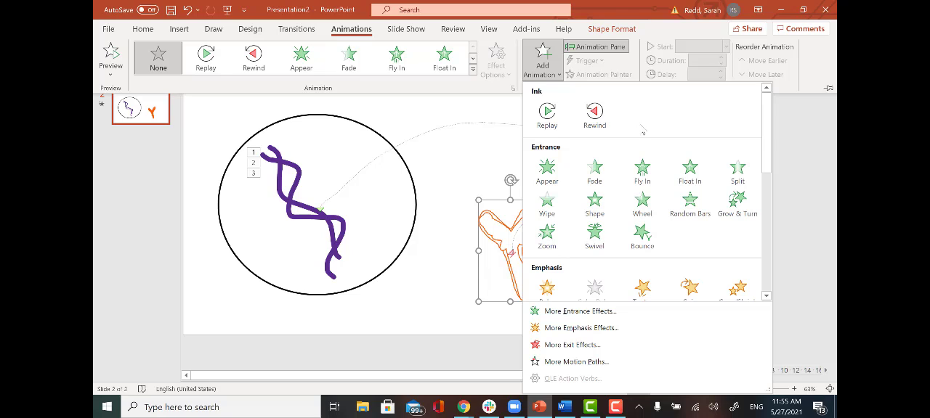
click(643, 174)
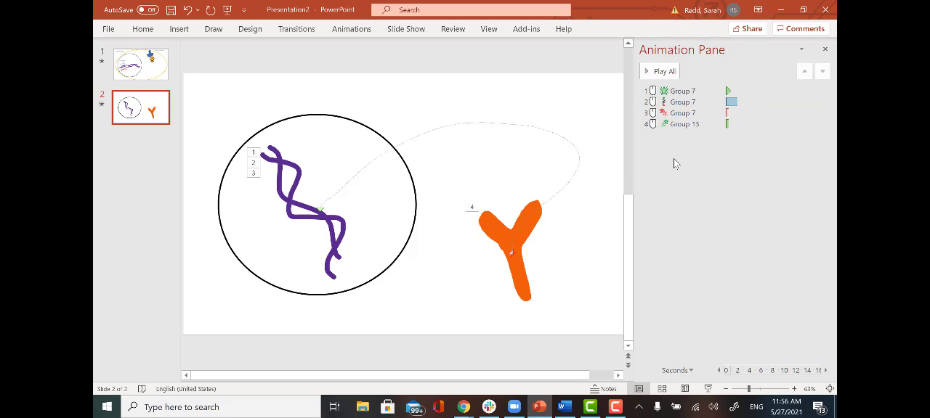
- Set the orange Y shape's Fly In animation to start With Previous, together with the strands' exit
click(676, 91)
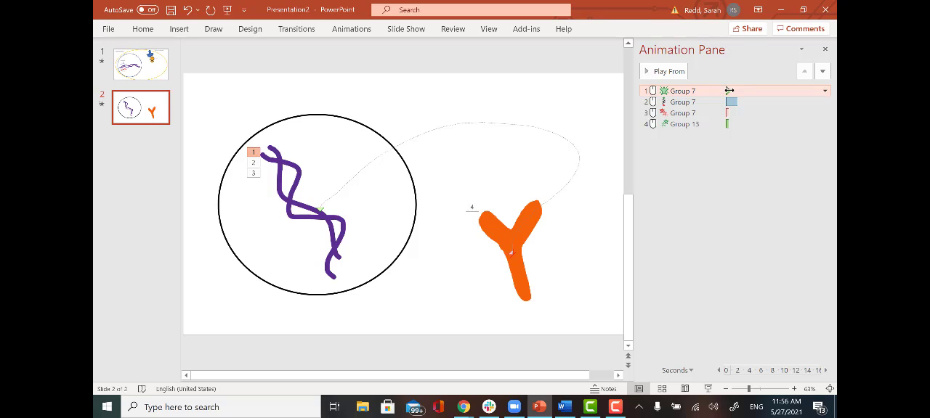
click(671, 102)
click(671, 114)
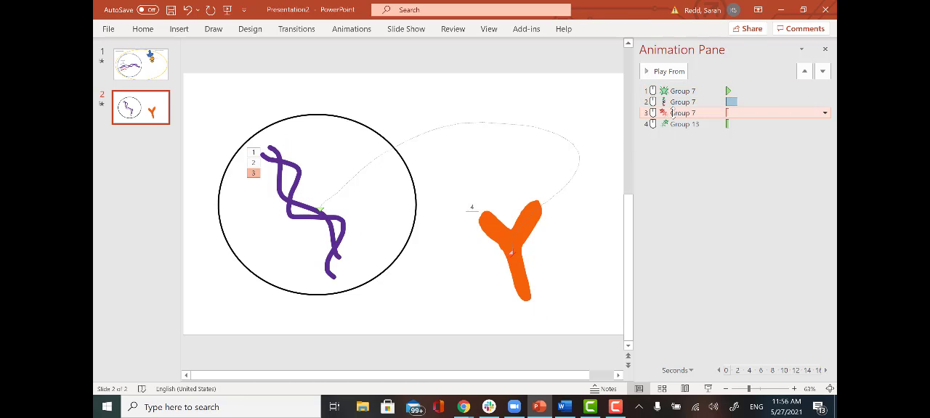
click(676, 125)
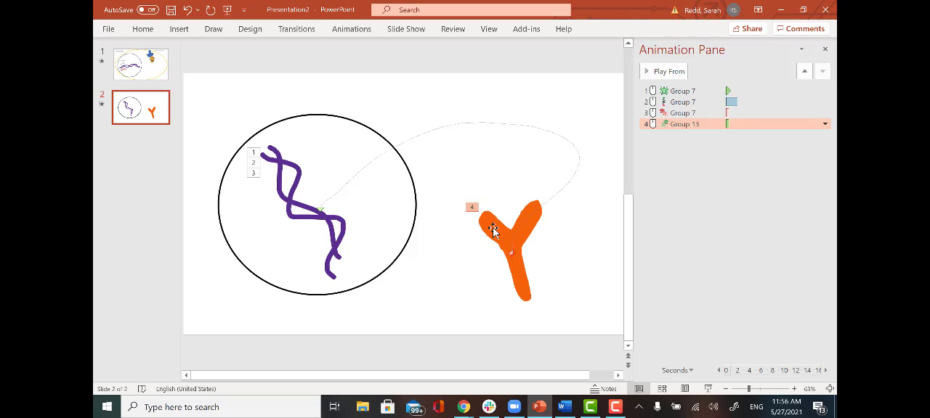
click(354, 30)
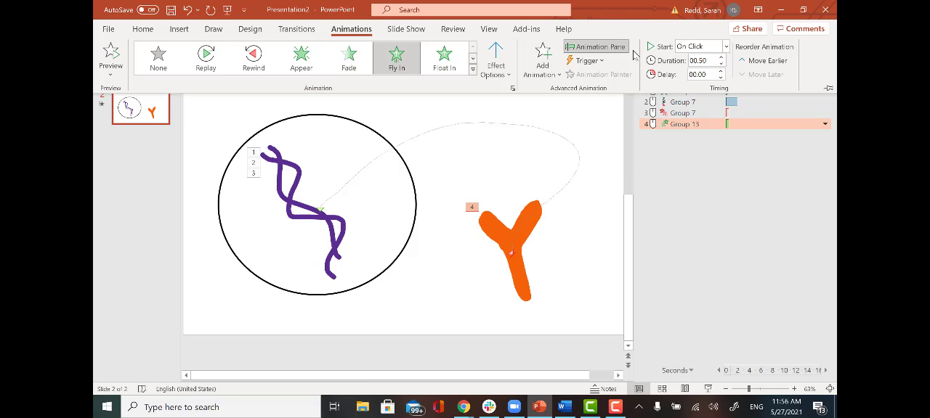
click(727, 46)
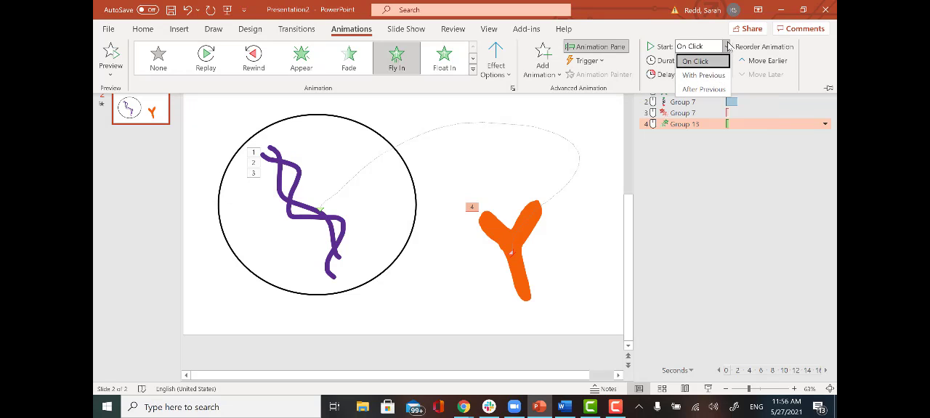
click(703, 75)
click(709, 164)
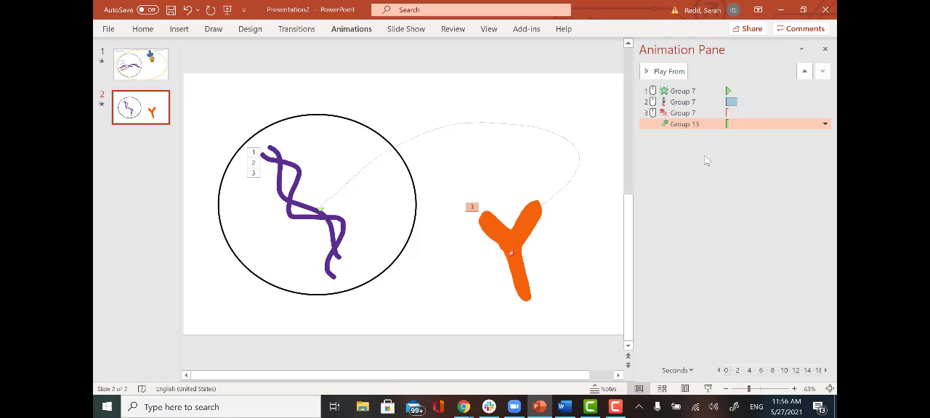
click(687, 114)
click(687, 126)
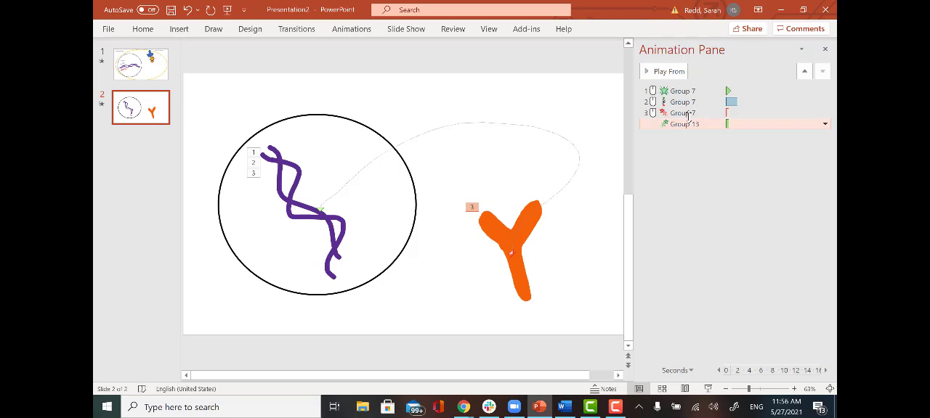
click(687, 115)
click(687, 125)
click(711, 186)
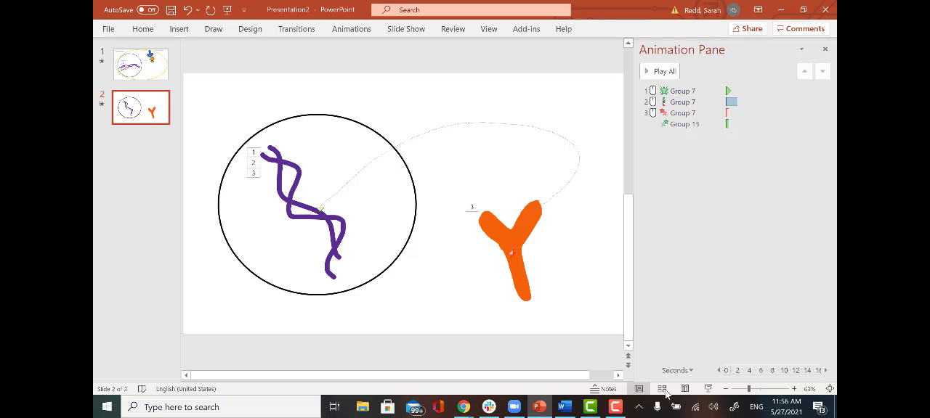
- Play the current slide as a slide show, step forward and back through its animations, and return to editing
click(709, 390)
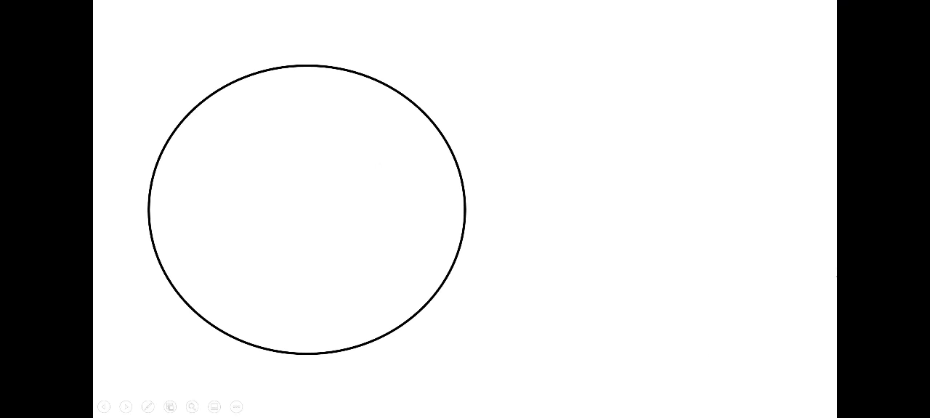
key(Right)
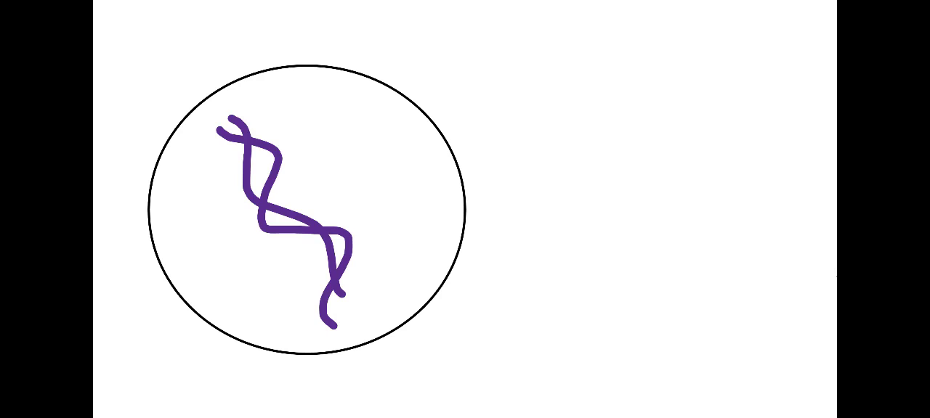
key(Right)
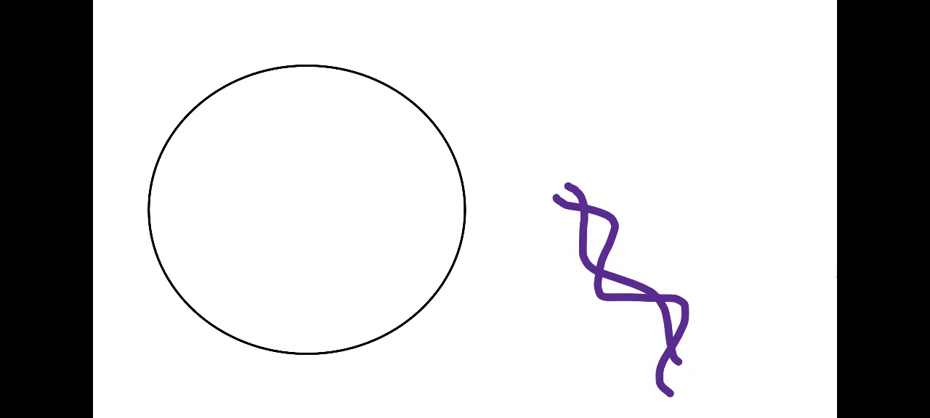
key(Right)
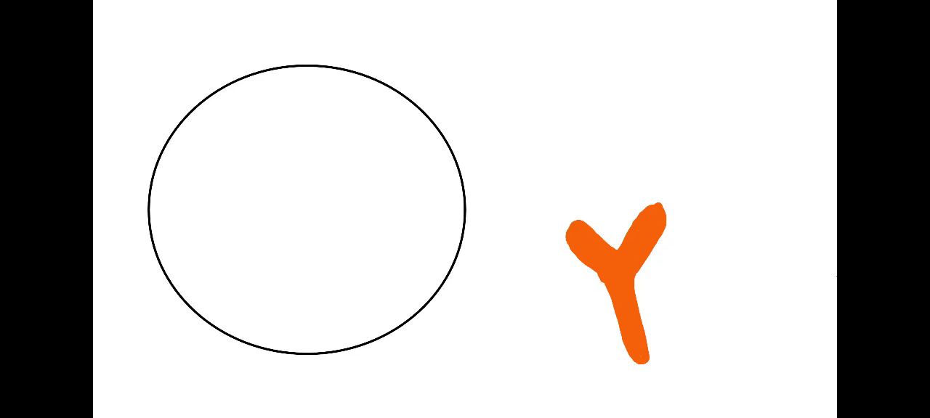
key(Left)
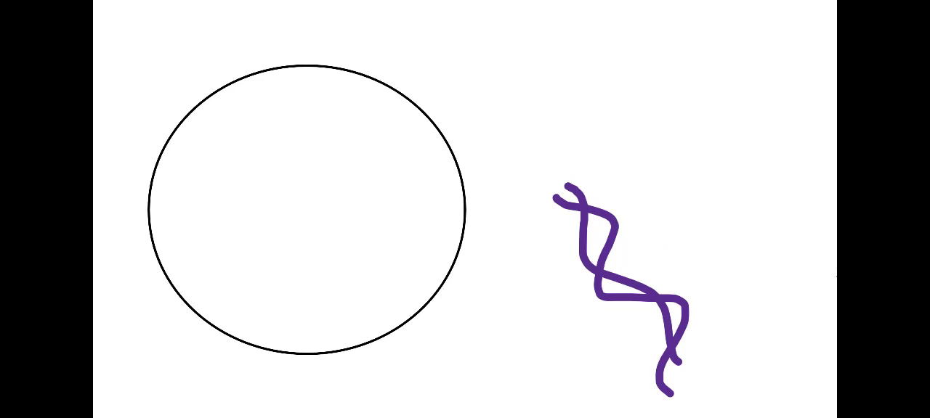
key(Left)
key(Left)
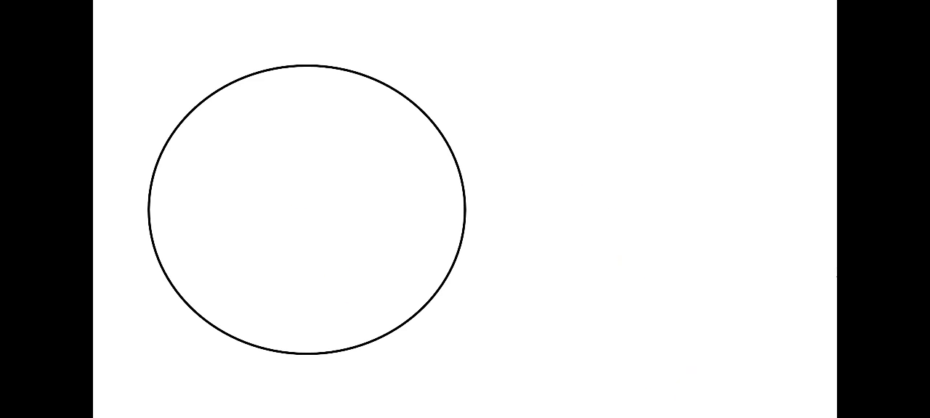
key(Escape)
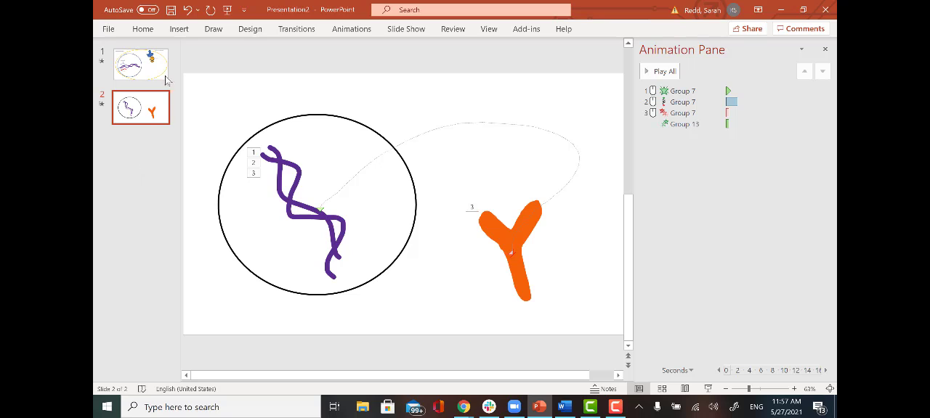
- Insert a text box reading DNA inside the circle, just above the purple strands
click(185, 32)
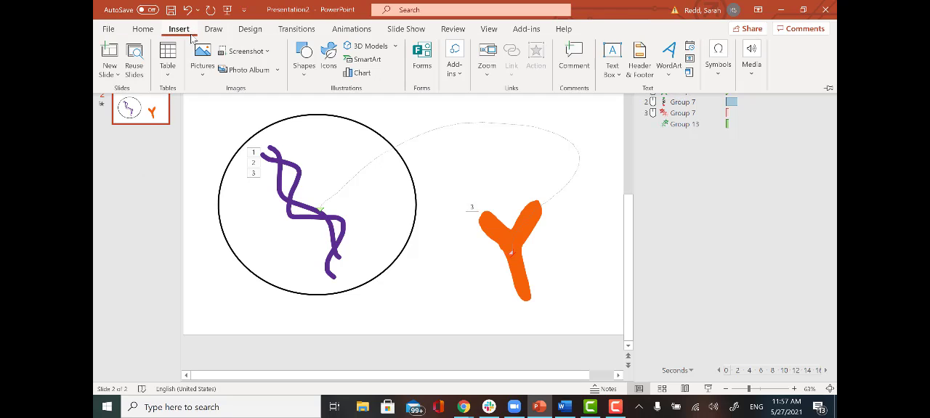
click(304, 58)
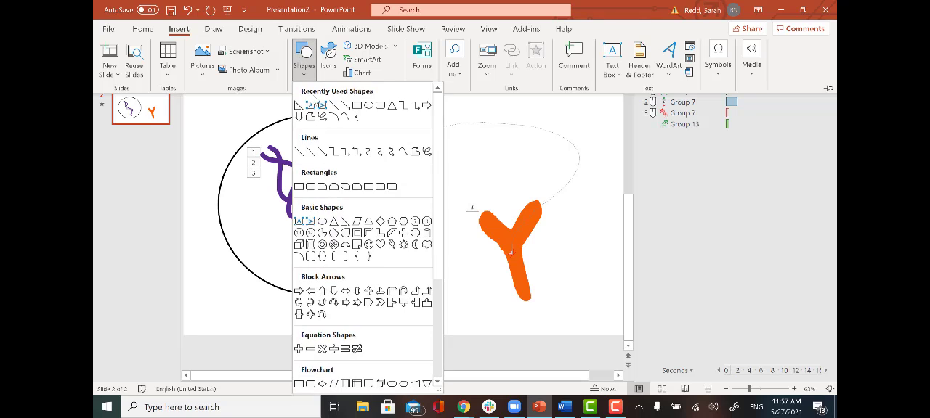
click(311, 105)
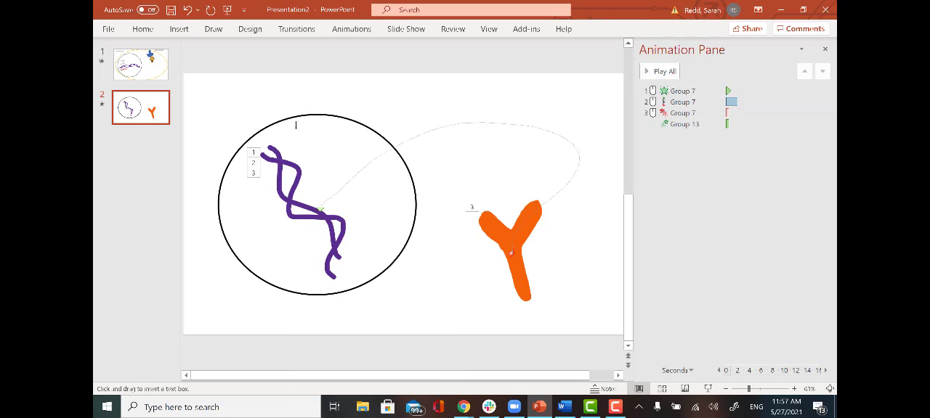
drag(275, 132, 346, 154)
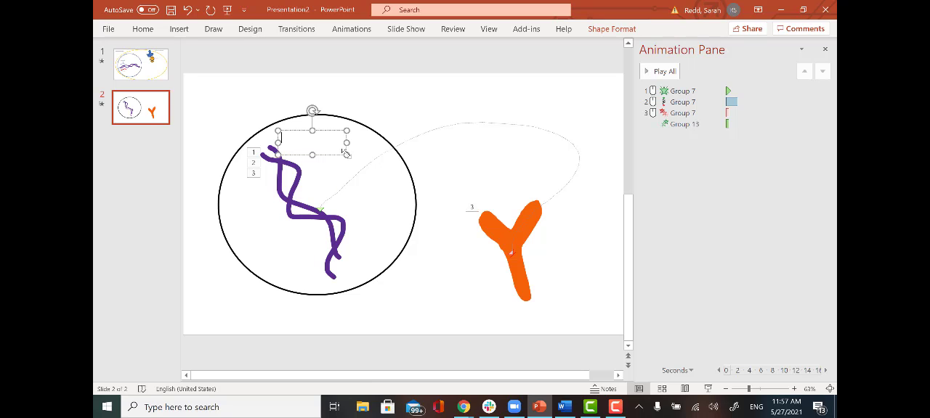
text(DNE)
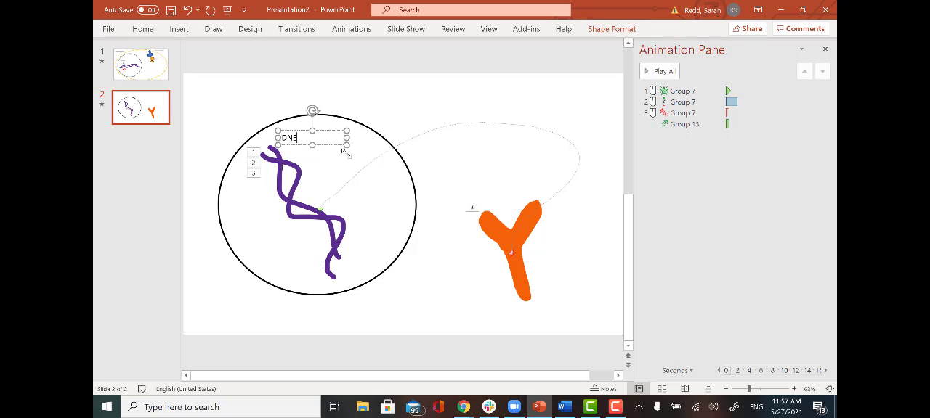
text(A)
- Format the DNA label's text as bold at size 28
drag(299, 138, 277, 139)
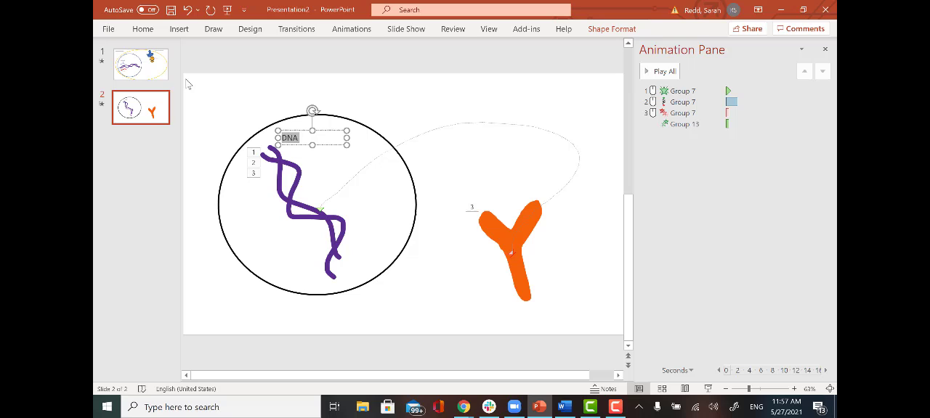
click(143, 29)
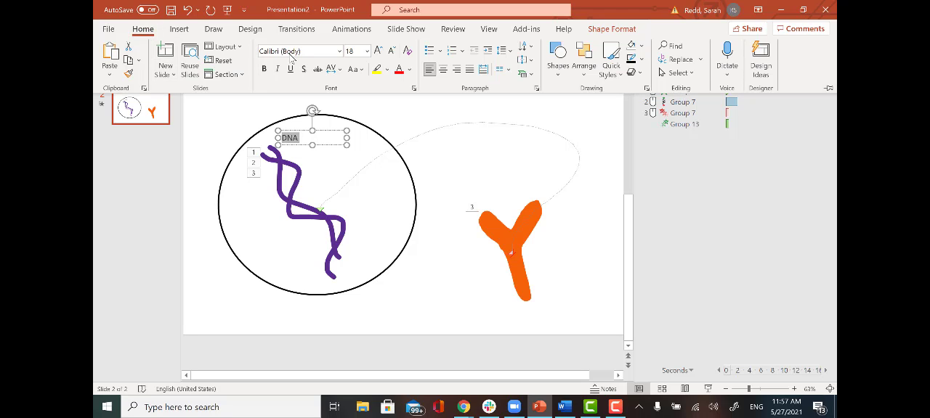
click(378, 52)
click(378, 52)
click(378, 52)
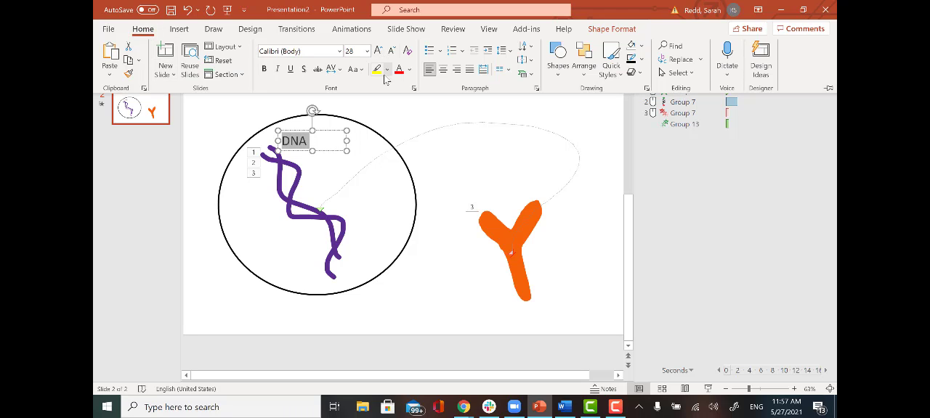
key(ctrl+b)
click(389, 112)
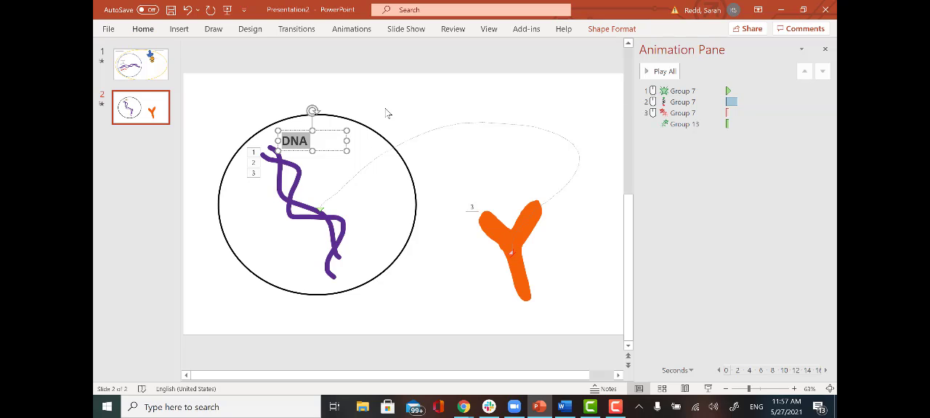
click(435, 279)
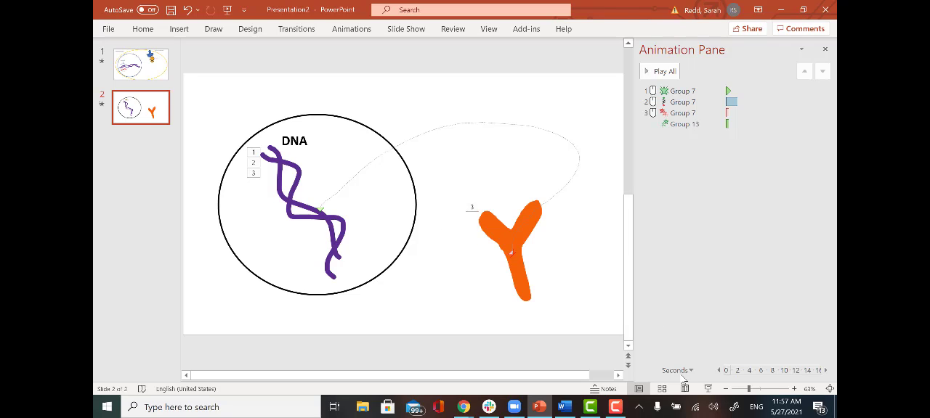
- Preview the current slide as a slide show through the strands' appearance, checking the DNA label, and return to editing
click(708, 390)
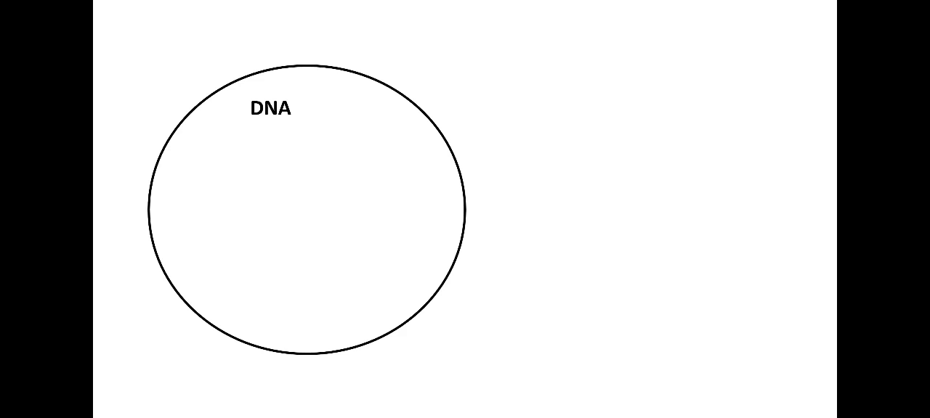
key(Right)
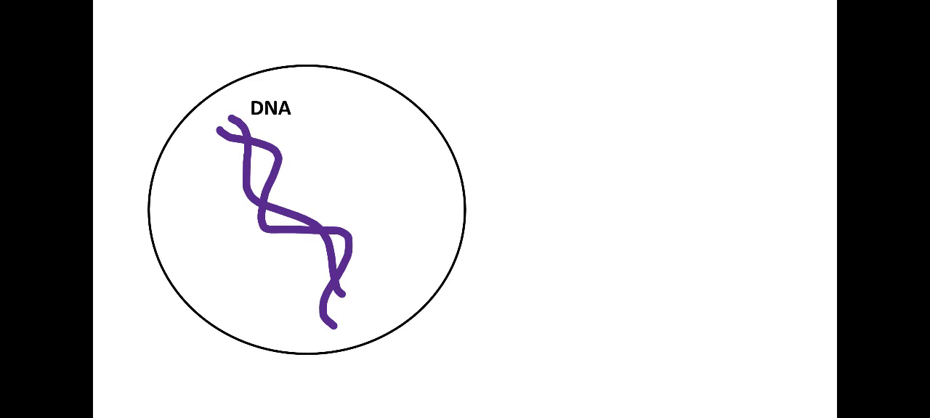
key(Escape)
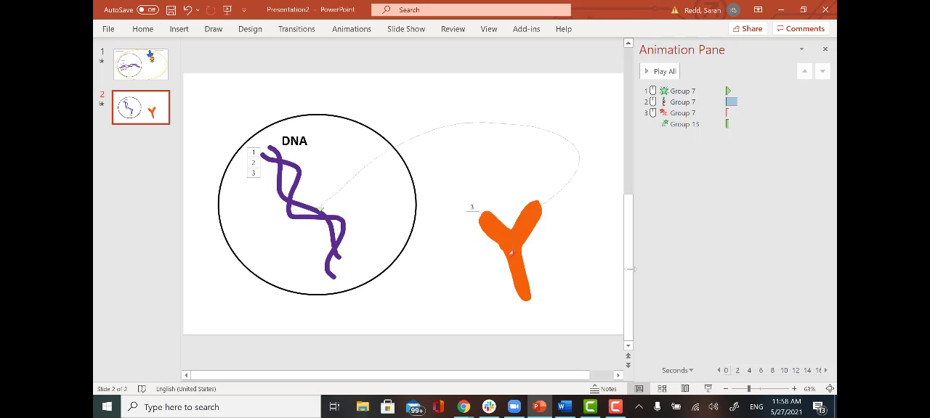
- Add an Appear entrance animation to the DNA text box
click(307, 141)
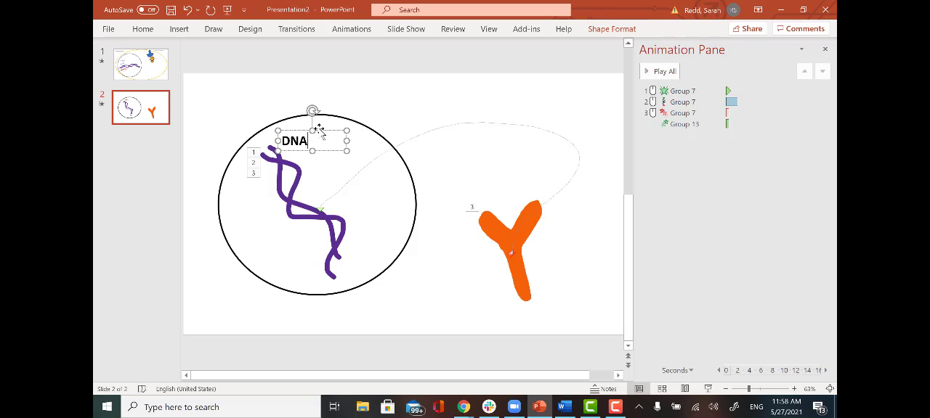
click(320, 130)
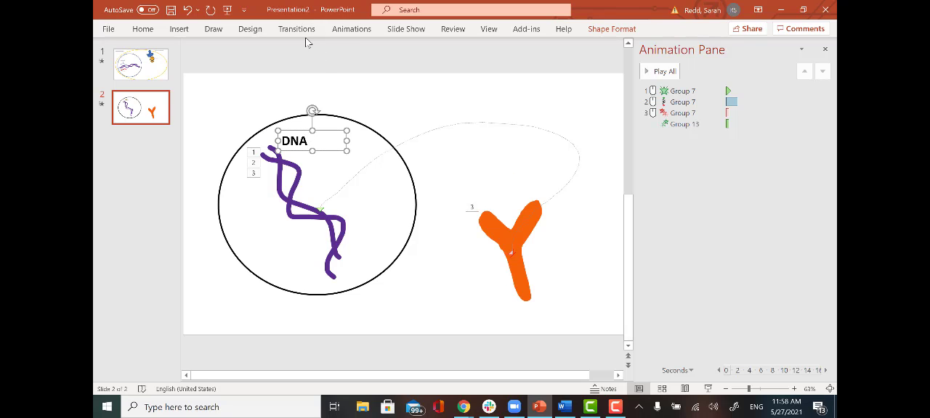
click(350, 29)
click(543, 58)
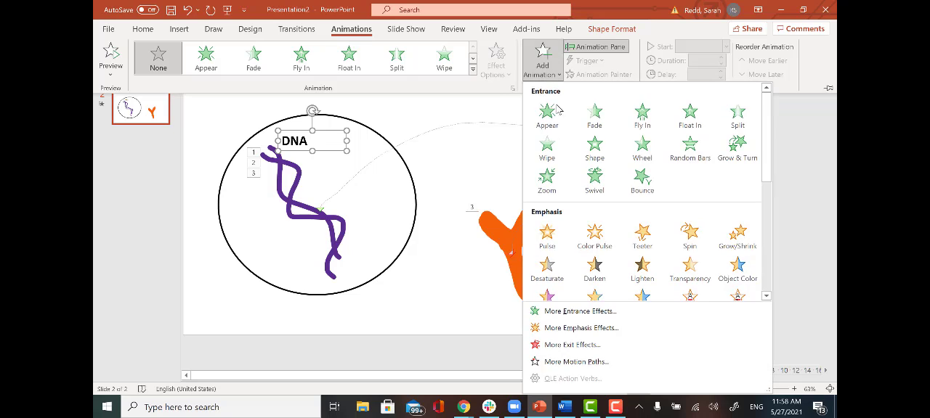
click(549, 113)
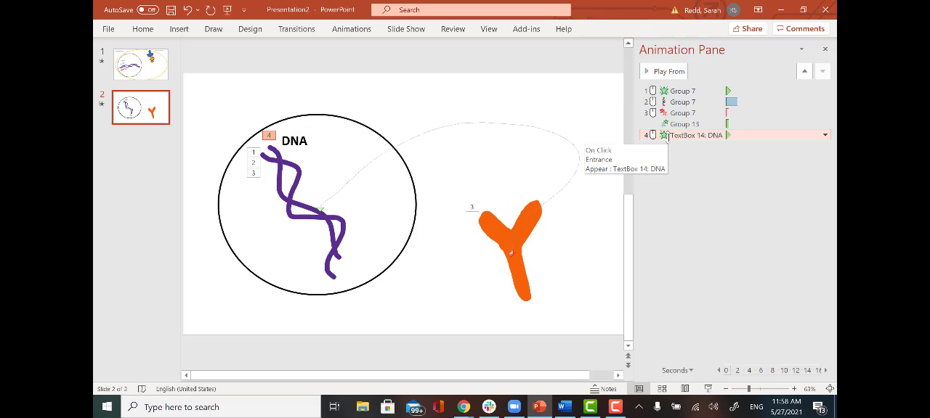
- Try moving the DNA label's Appear animation to directly after the strands' entrance, and undo the reordering
drag(668, 138, 675, 101)
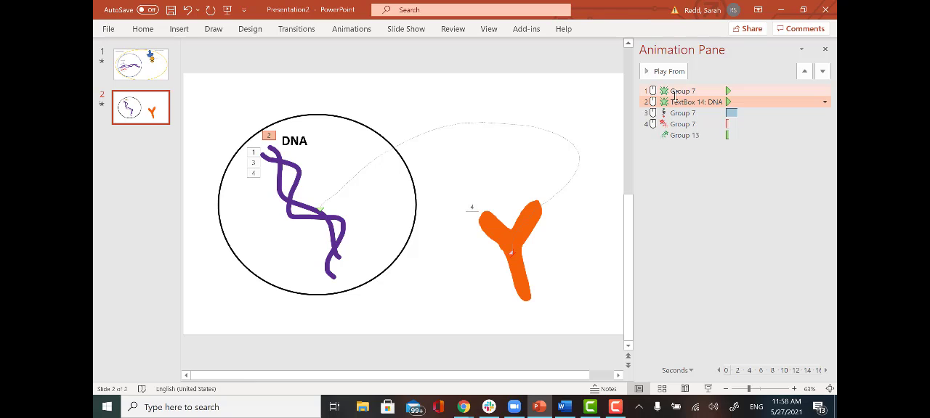
key(ctrl+z)
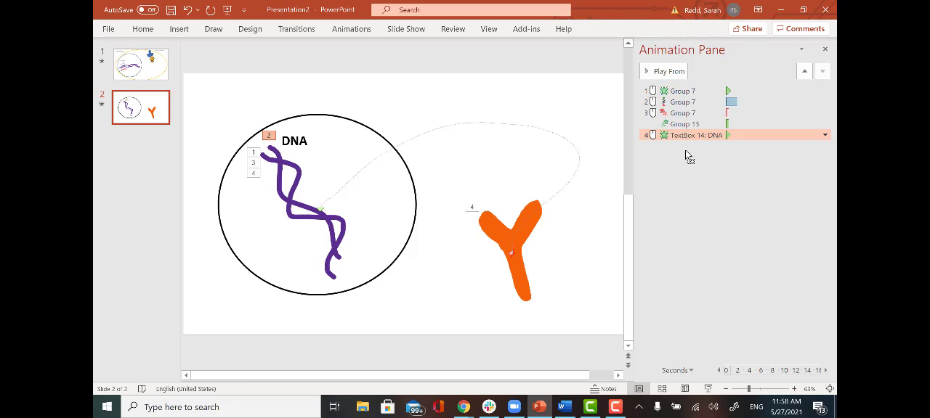
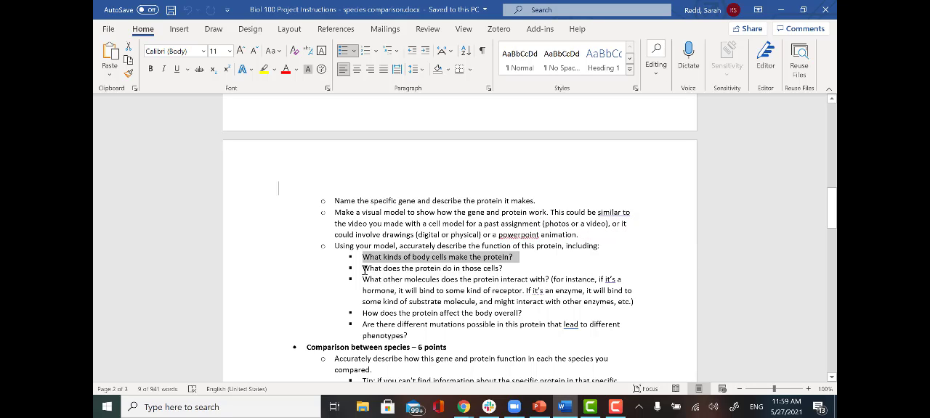
- Review the project instructions' questions on the protein's function, highlighting each from its role in cells to possible mutations, and put the document away
drag(364, 270, 507, 267)
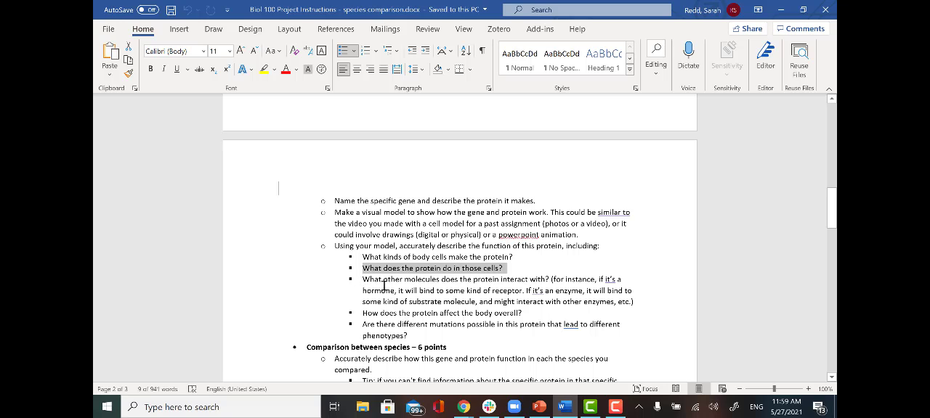
drag(384, 286, 541, 315)
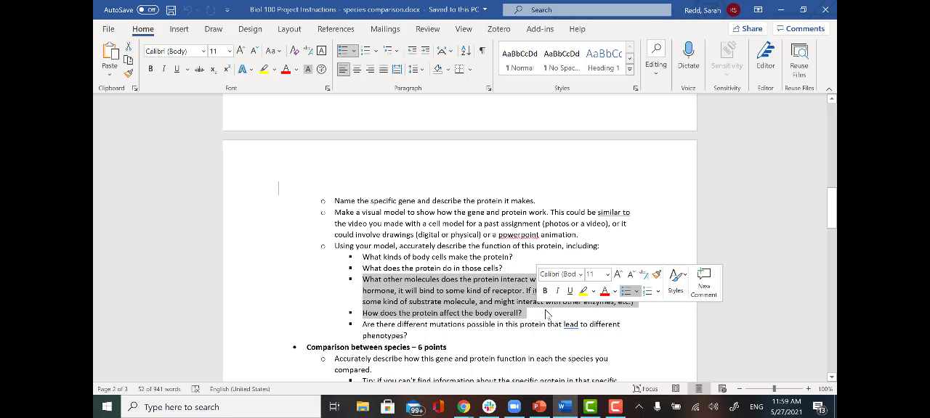
click(451, 303)
drag(364, 282, 642, 303)
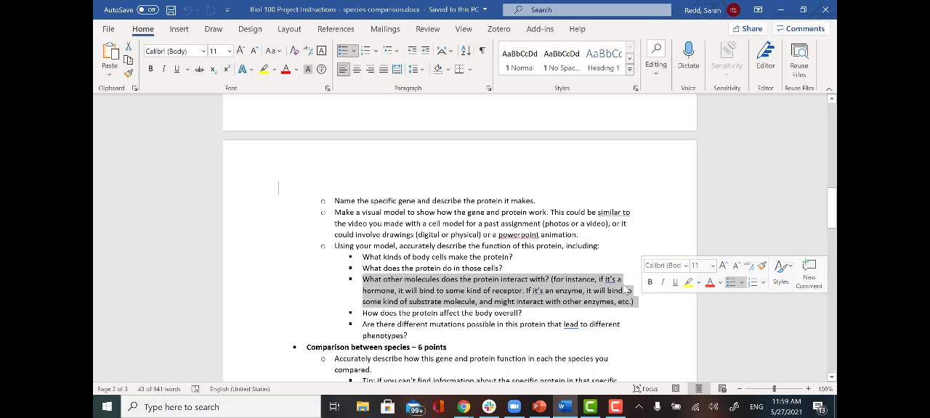
drag(531, 316, 361, 314)
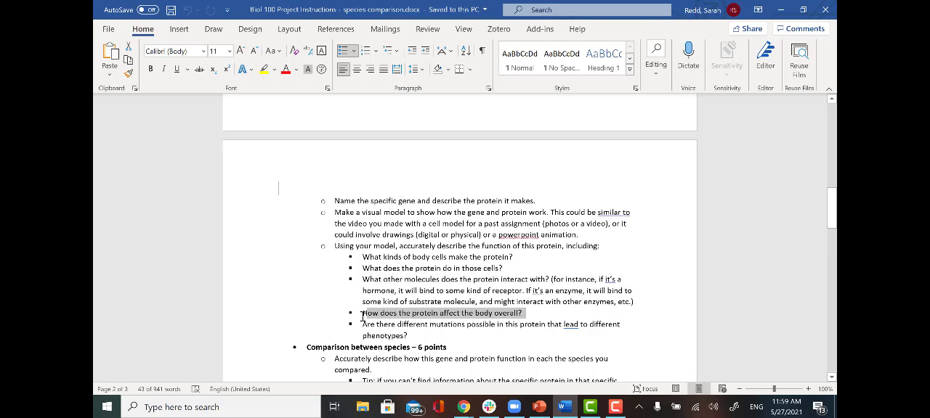
drag(408, 335, 363, 324)
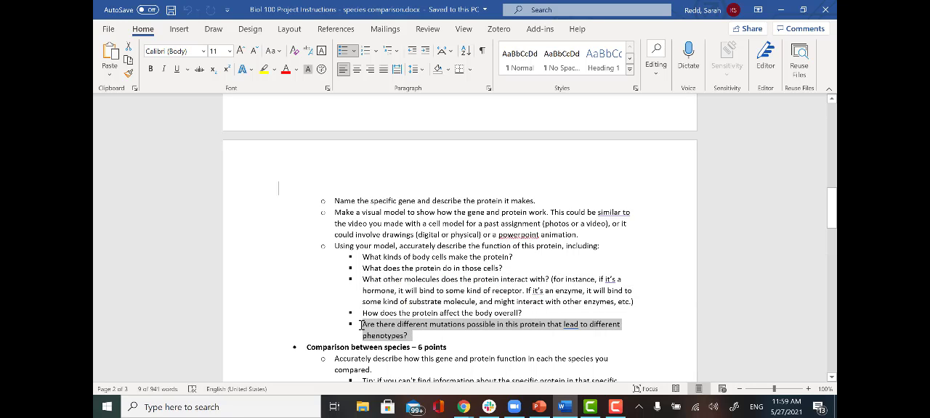
click(517, 340)
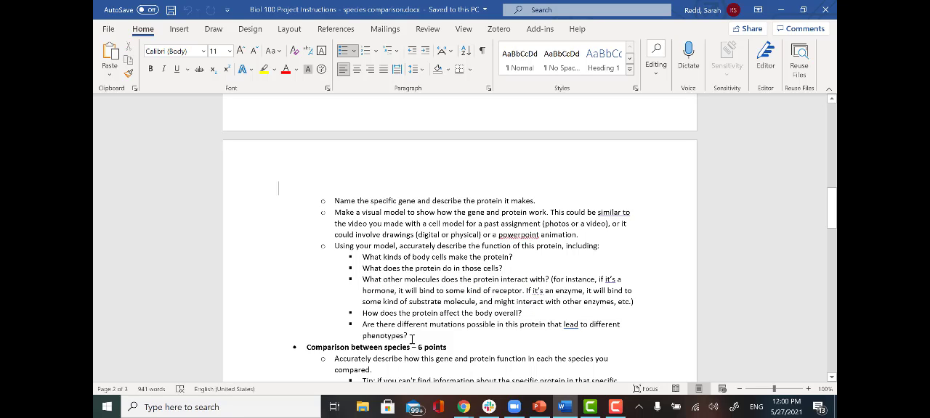
drag(413, 338, 363, 324)
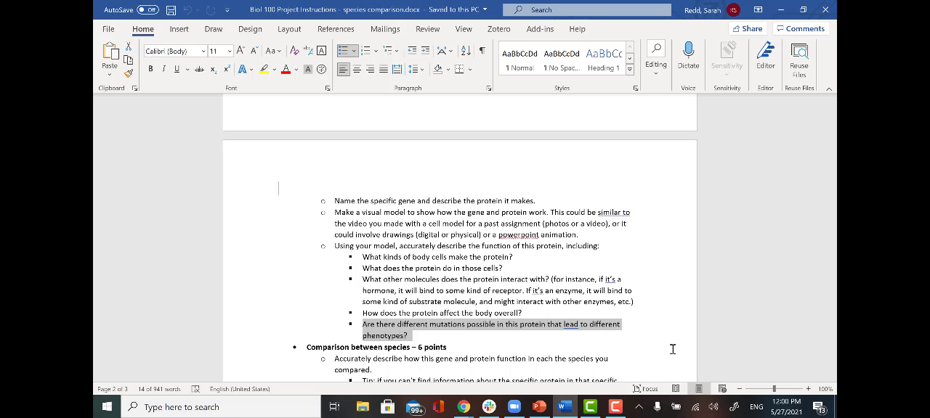
click(780, 10)
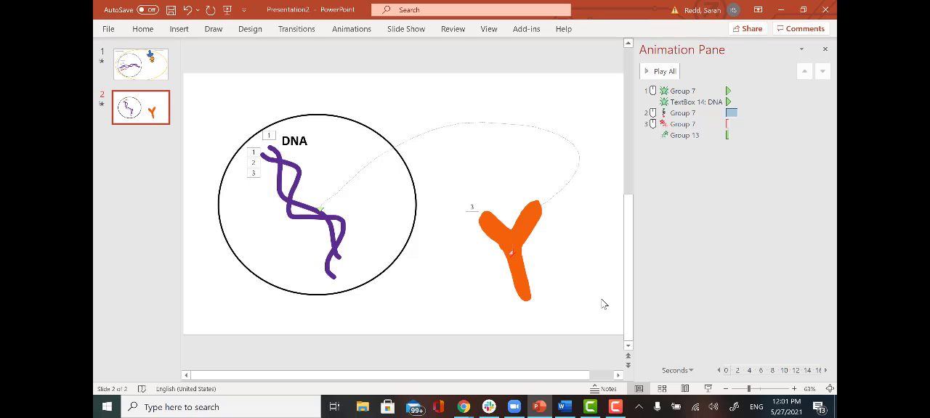
click(616, 411)
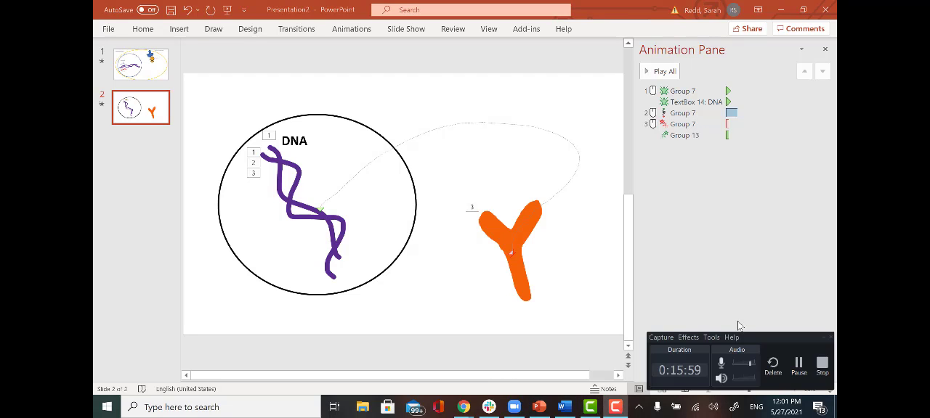
click(823, 362)
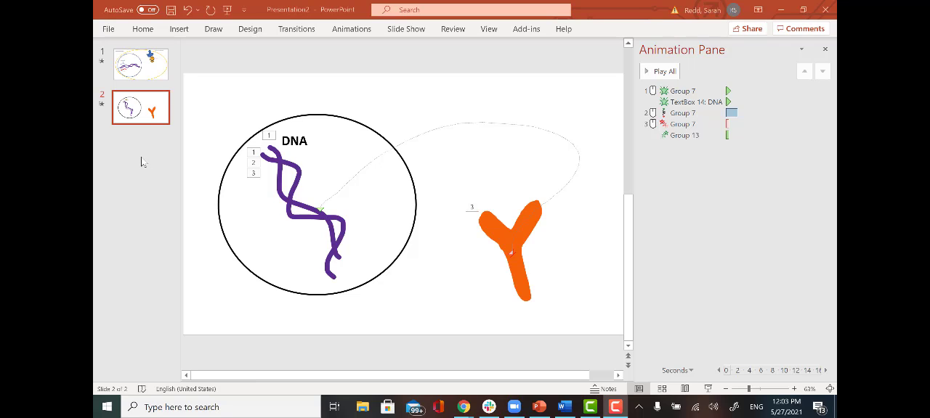
- Save the presentation to the Renton Technical College OneDrive under the file name "animation example"
click(109, 29)
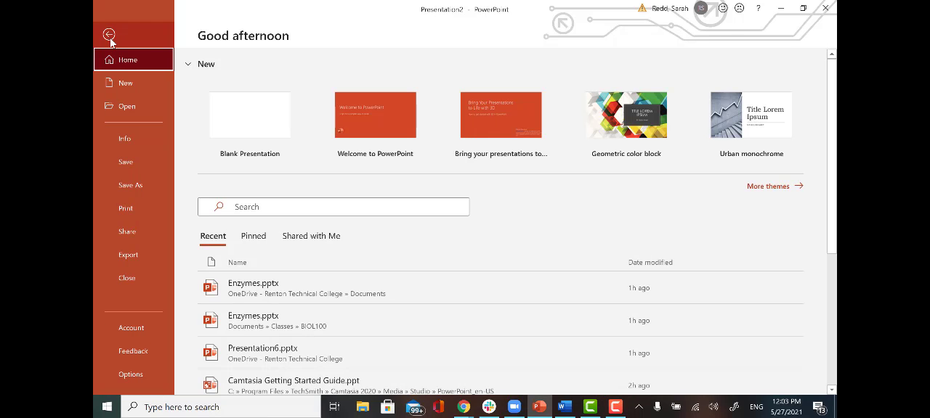
click(131, 186)
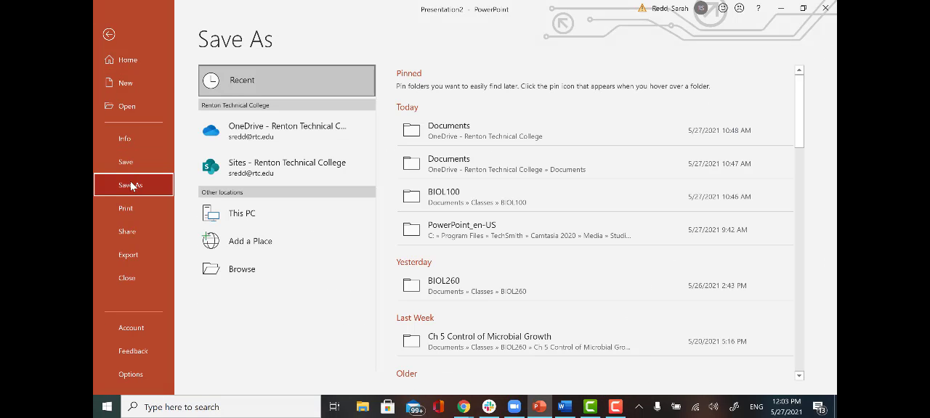
click(282, 143)
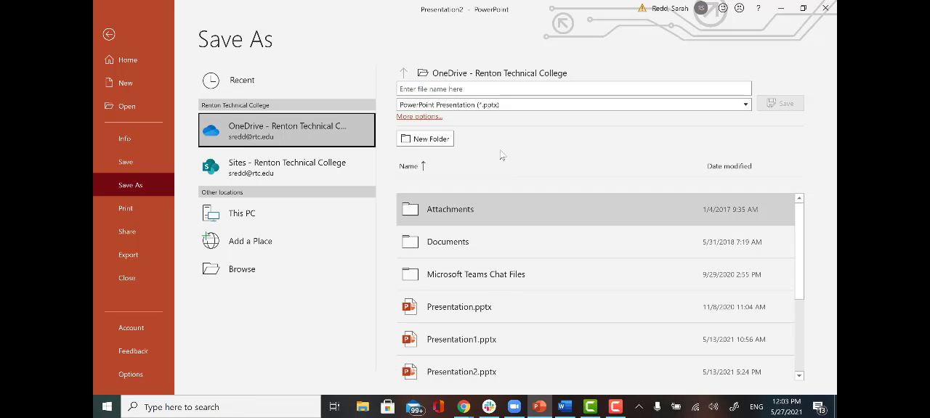
click(481, 90)
click(480, 90)
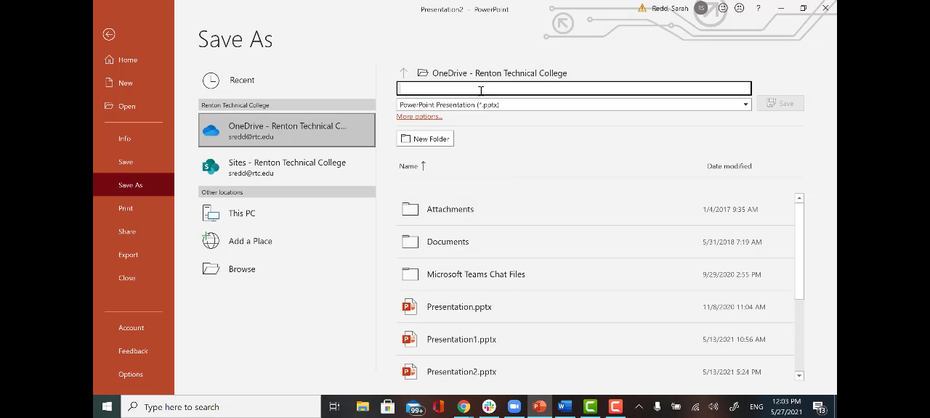
text(po)
key(BackSpace)
key(BackSpace)
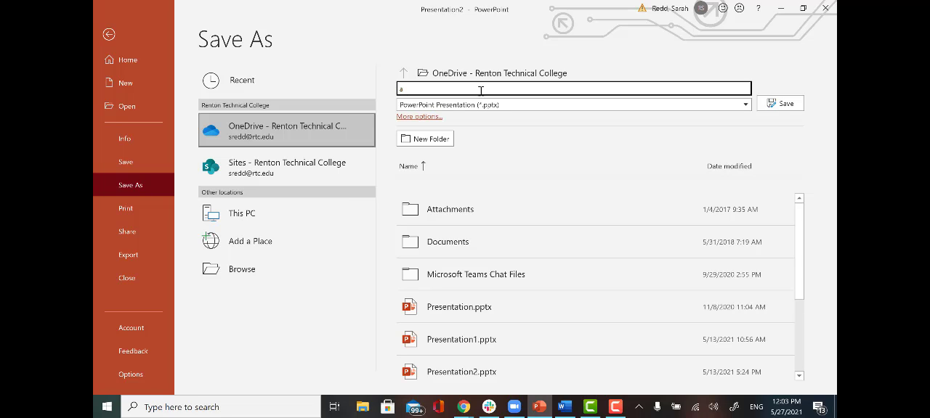
text(animation a)
text(xample)
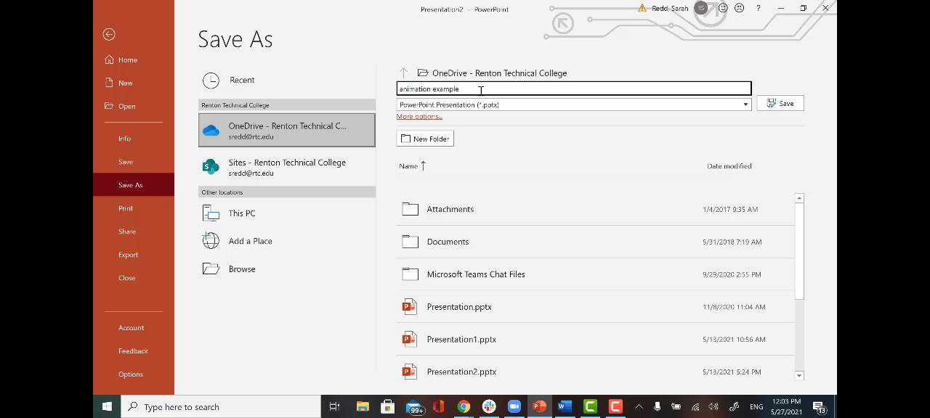
click(786, 104)
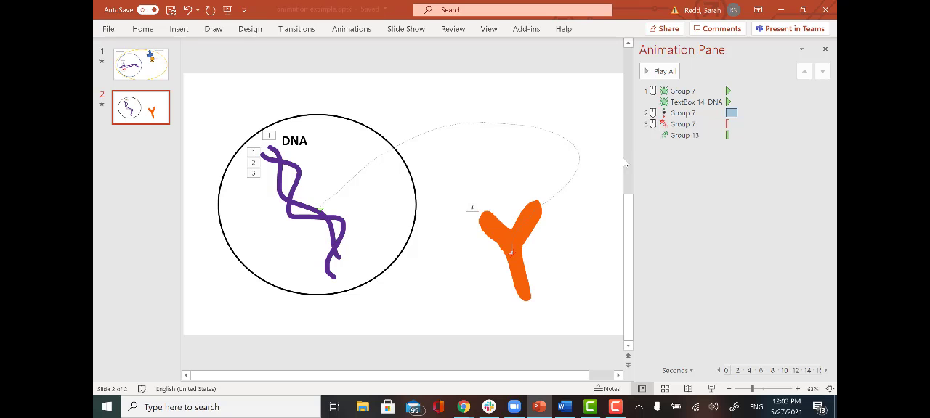
- Switch to the Chrome window with the BIOL&100 course and open office.com in a new tab
click(779, 11)
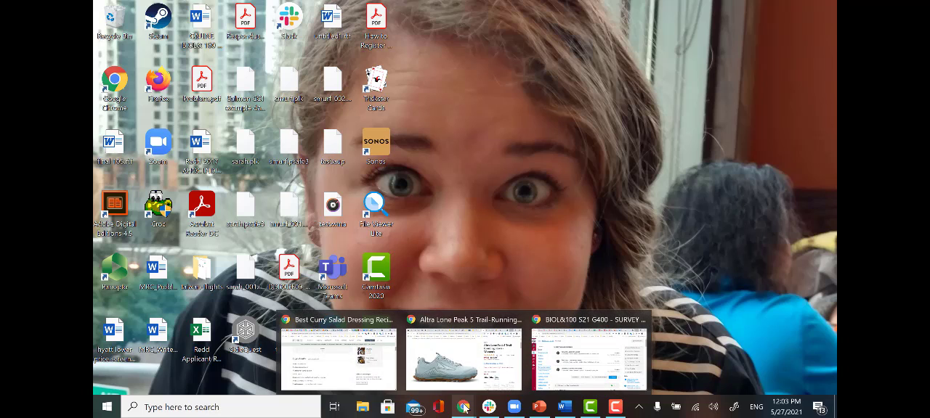
click(589, 356)
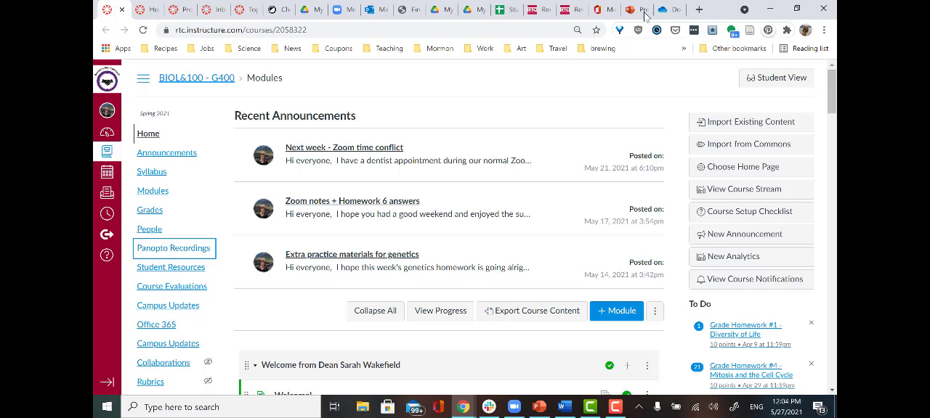
click(700, 10)
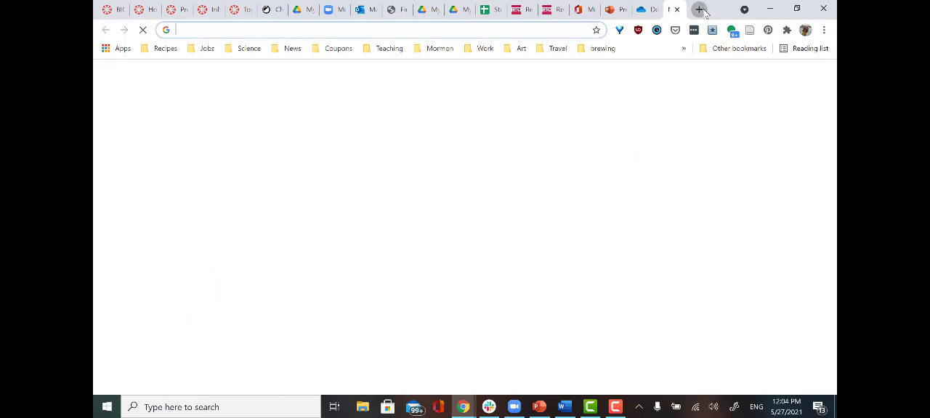
text(office.com)
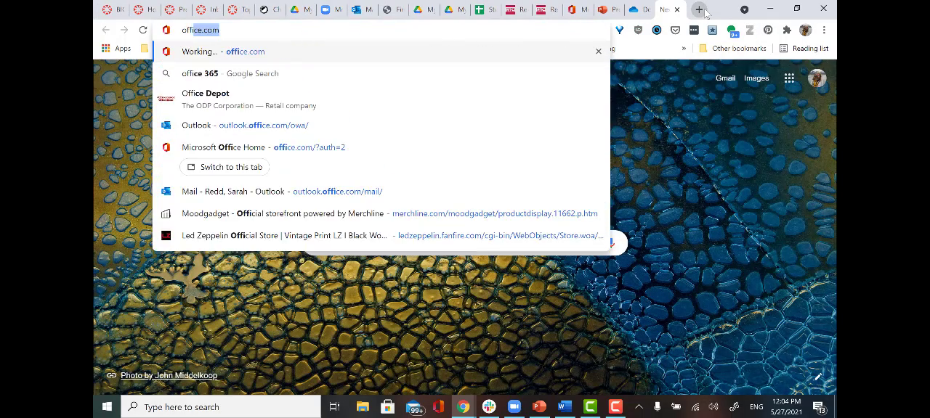
key(Return)
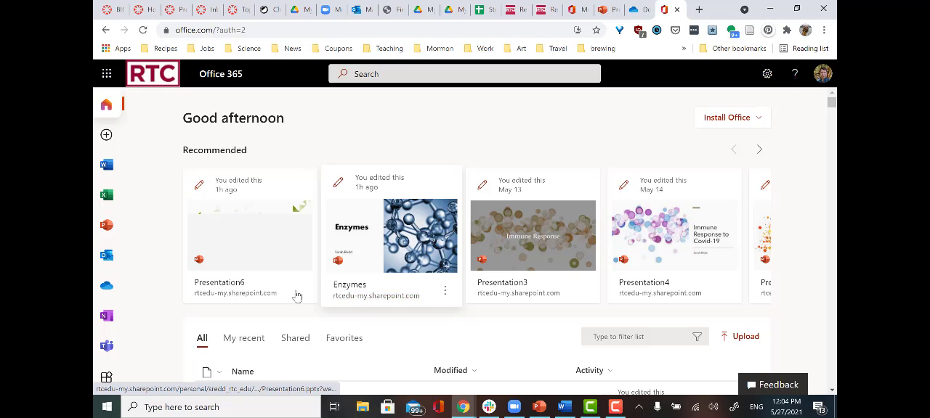
- Look for the saved presentation in the Office home page's recommended files and its lists of all and recent files
scroll(291, 282, down, 3)
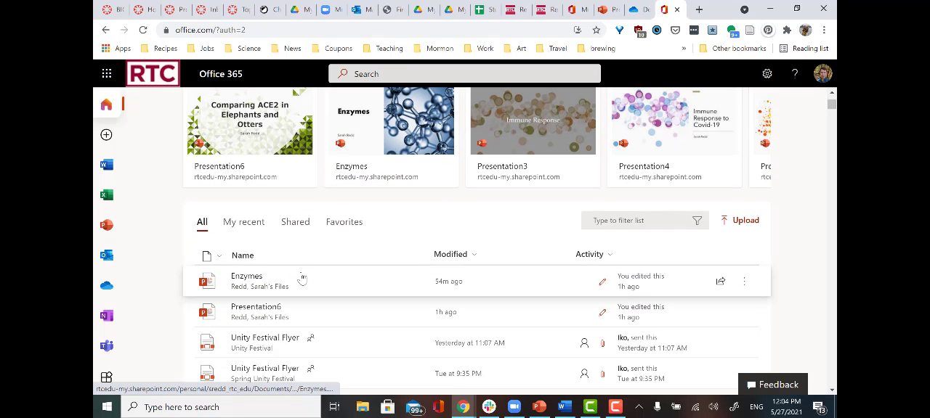
click(245, 228)
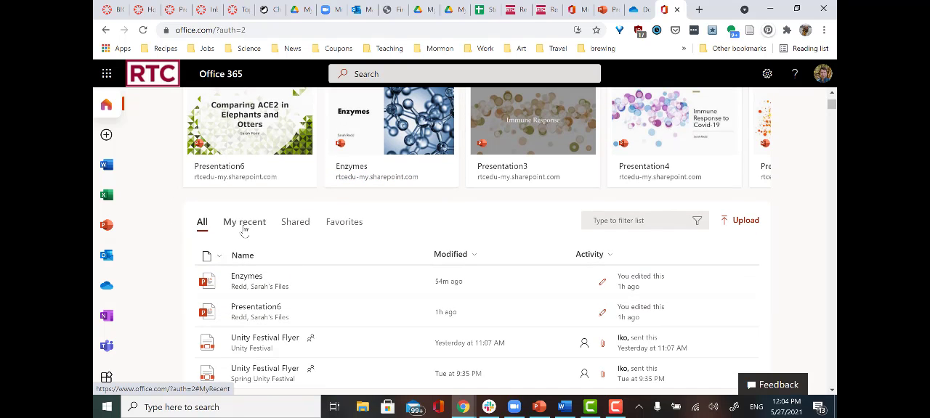
scroll(347, 252, down, 3)
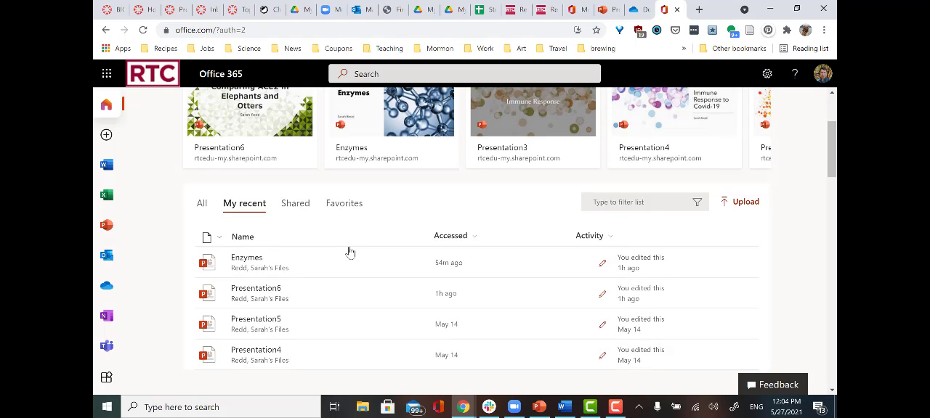
scroll(352, 254, up, 5)
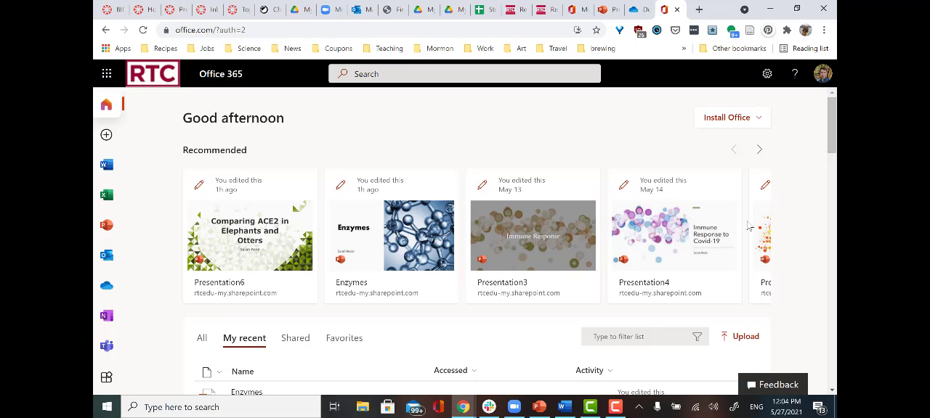
scroll(392, 313, down, 2)
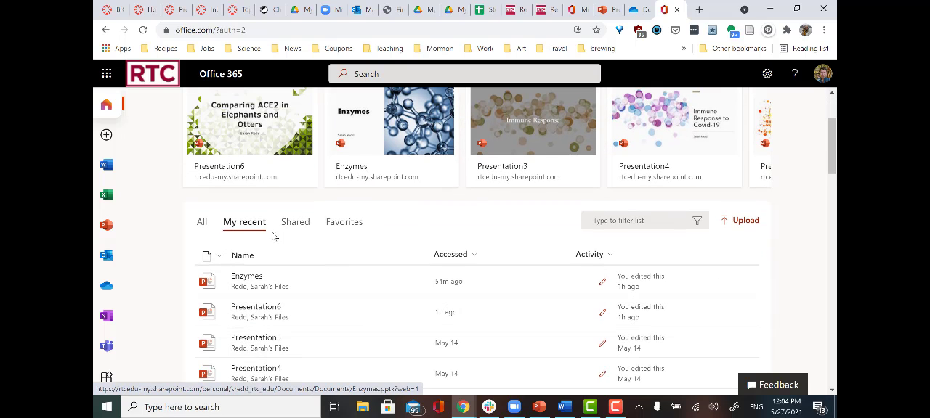
click(205, 229)
click(260, 226)
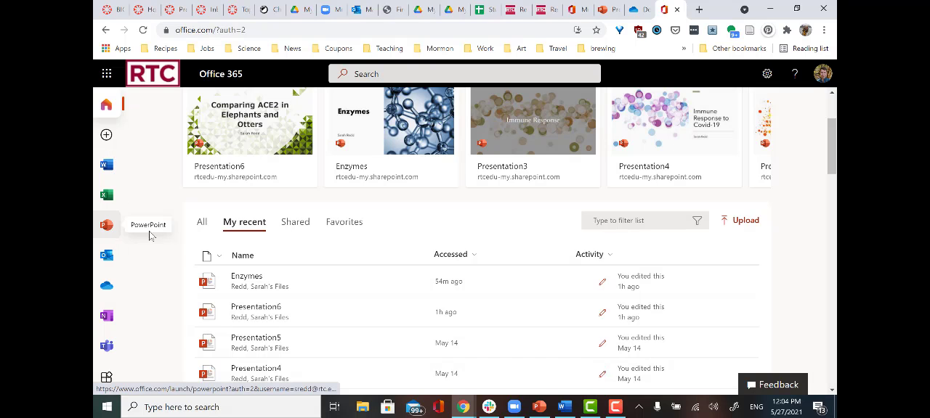
- Go to the PowerPoint page of Office 365 and open the "animation example" presentation online
click(107, 226)
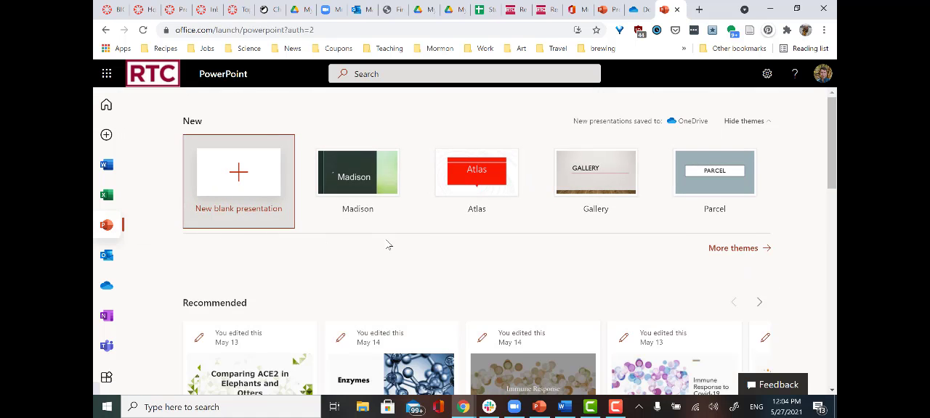
scroll(387, 245, down, 5)
scroll(387, 245, down, 1)
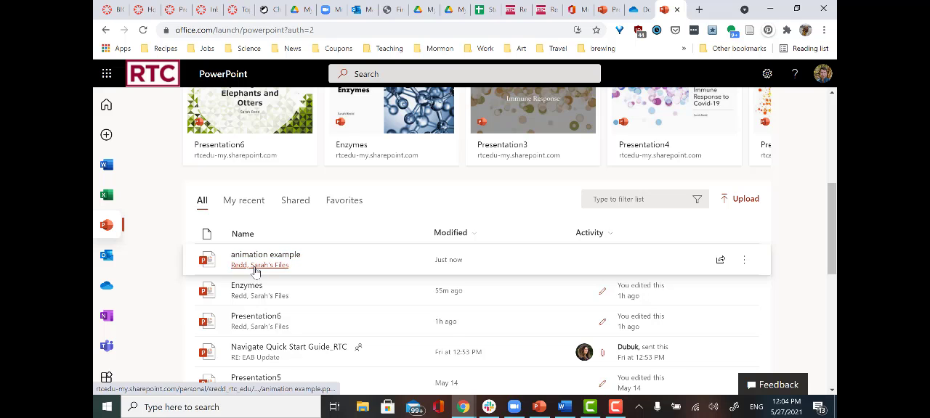
click(293, 269)
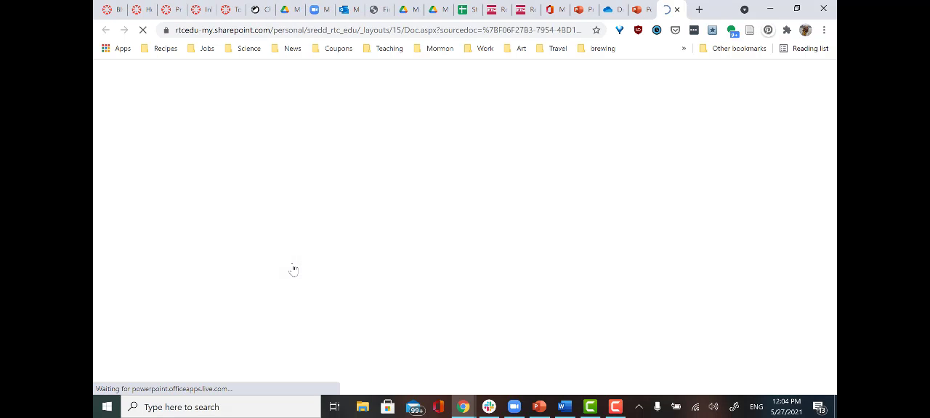